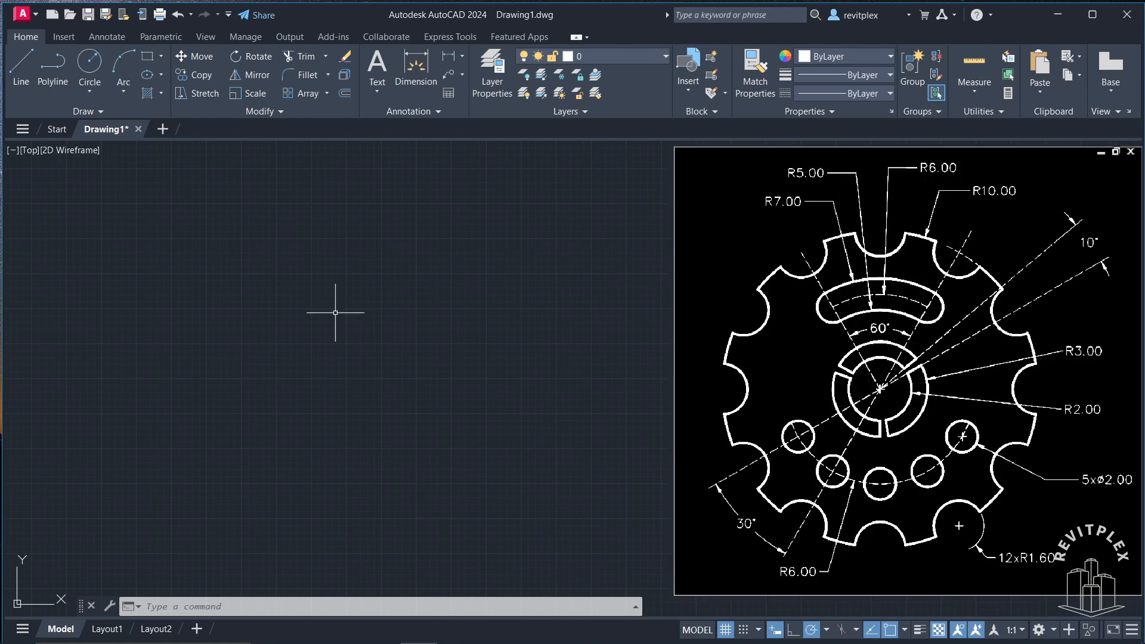
Step: Draw a circle with radius 10 in the empty drawing area as the plate's outer outline
text(c)
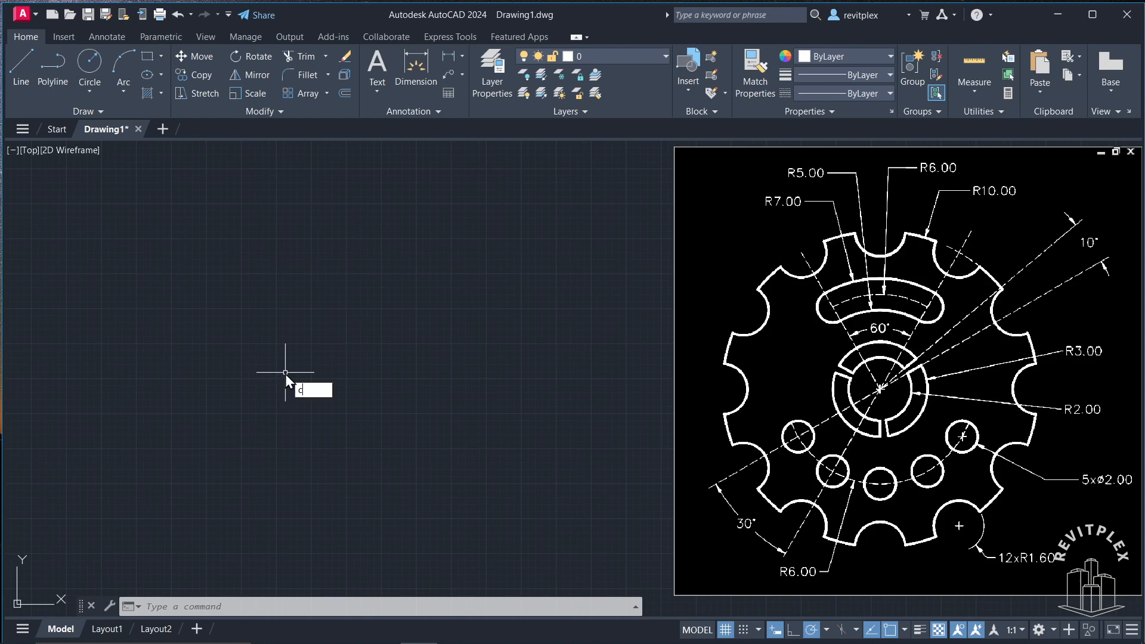
key(Return)
click(254, 372)
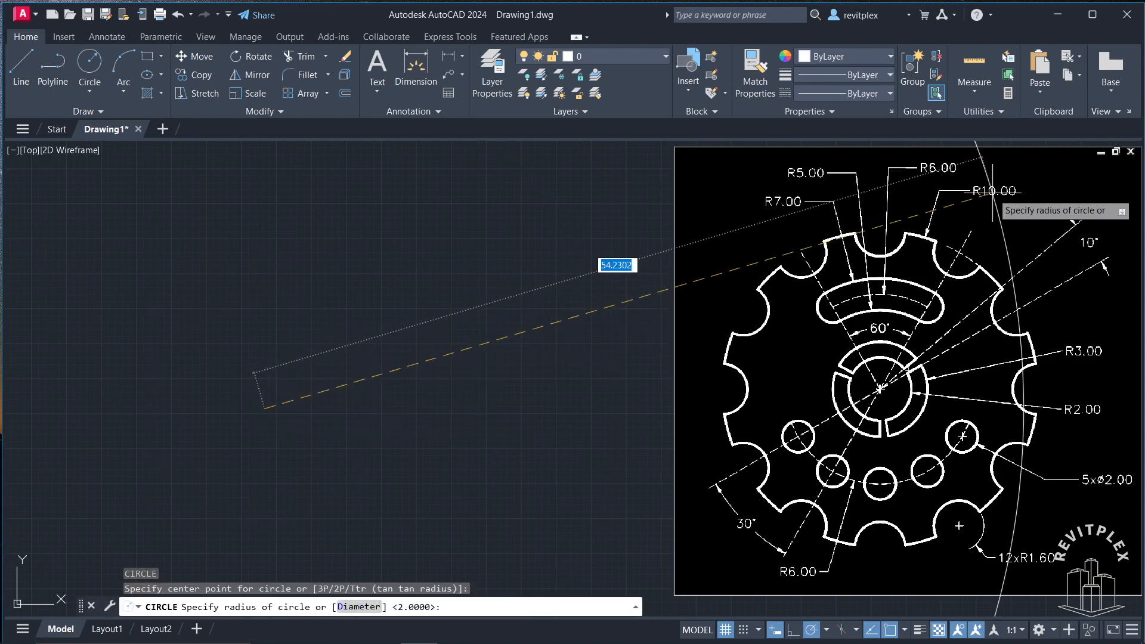
text(10)
key(Return)
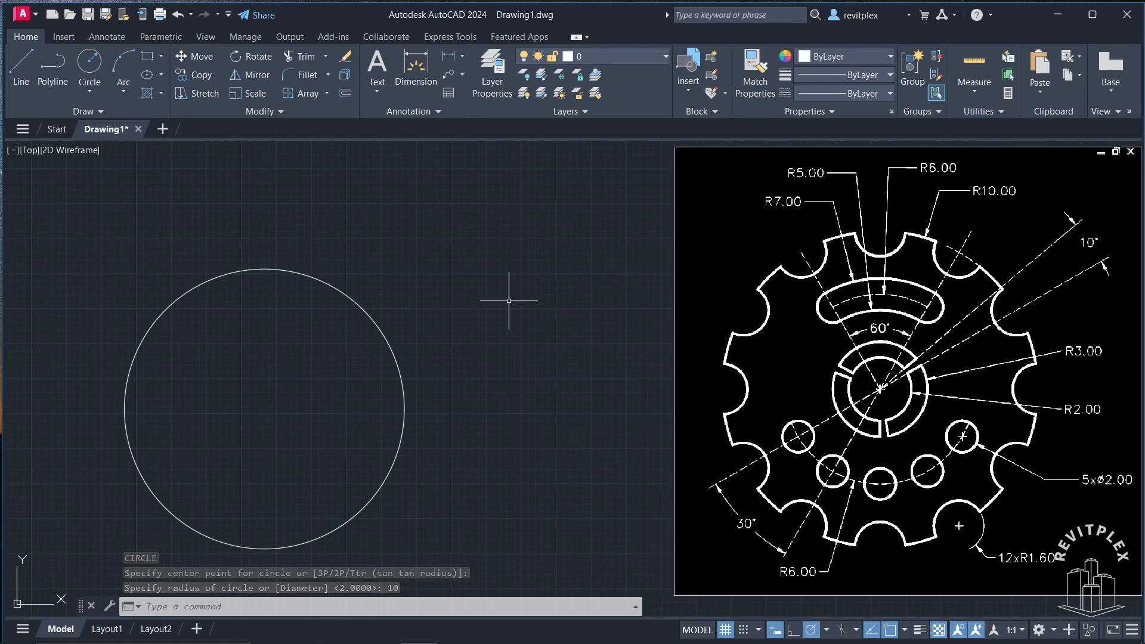
Step: Draw two circles with radii 7 and 5, both concentric with the outer circle
key(Return)
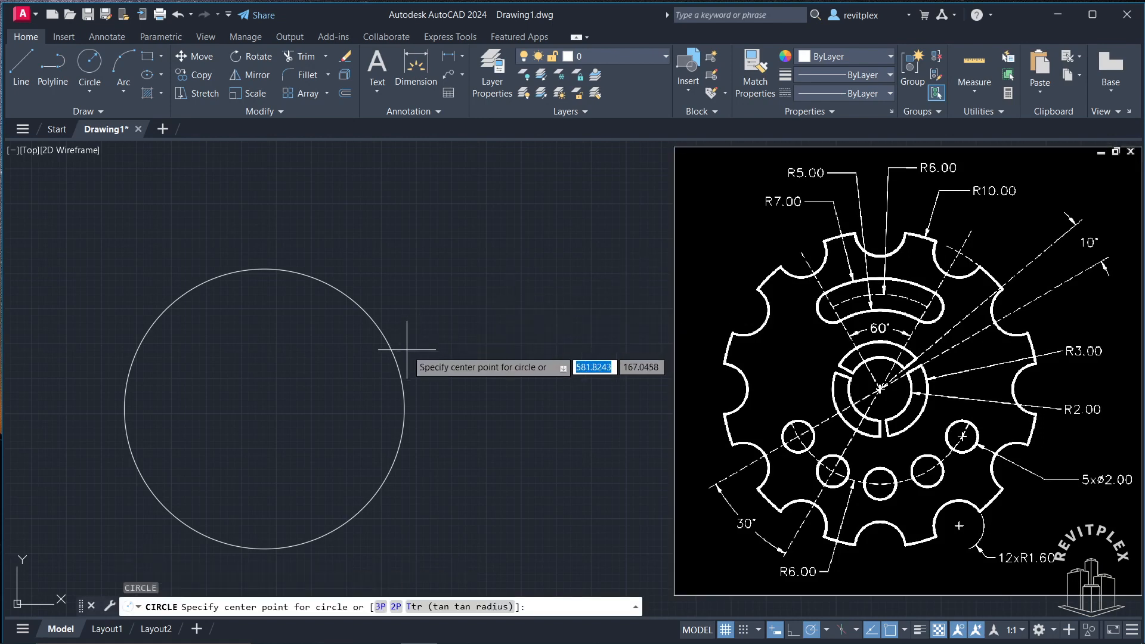
click(264, 409)
text(7)
key(Return)
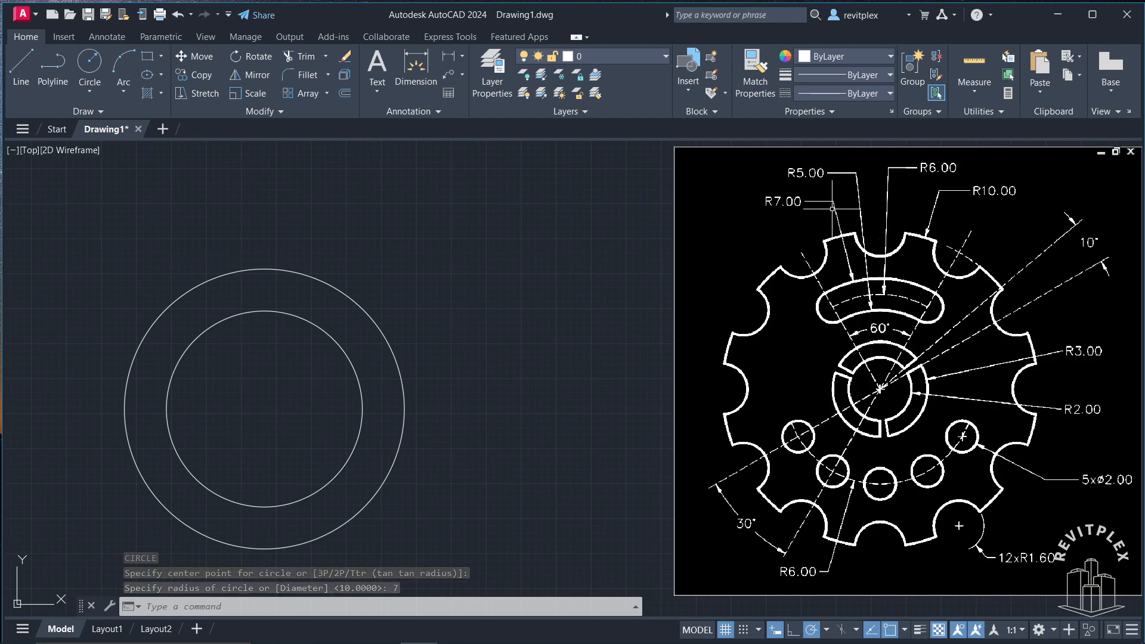
key(Return)
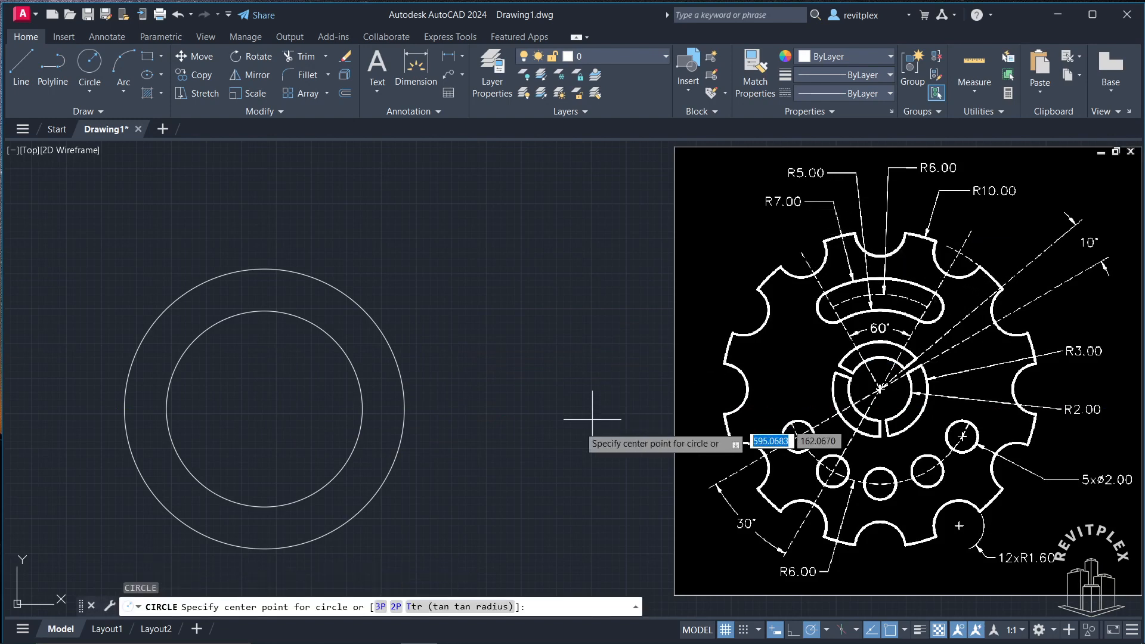
click(264, 409)
text(5)
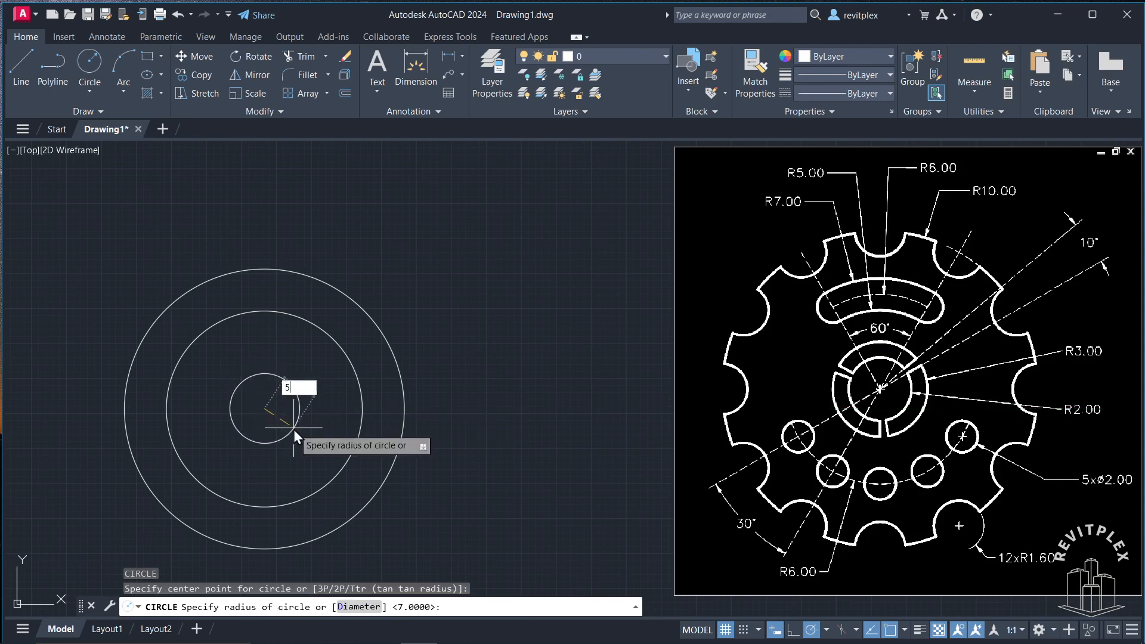
key(Return)
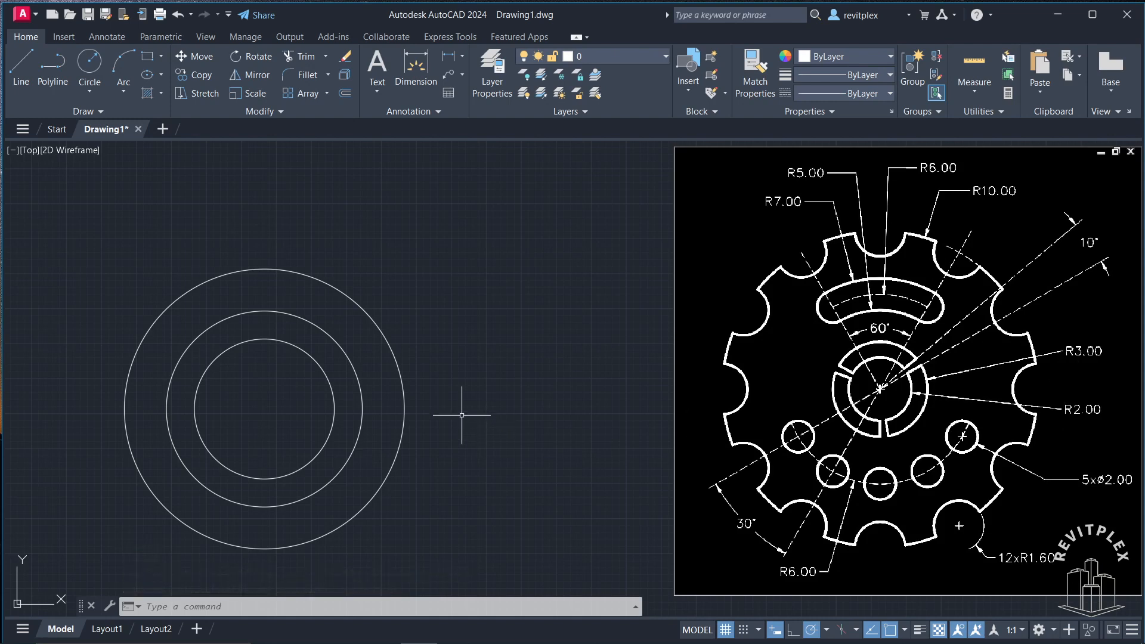
Step: Draw two more concentric circles with radii 3 and 2 at the plate's centre
text(c)
key(Return)
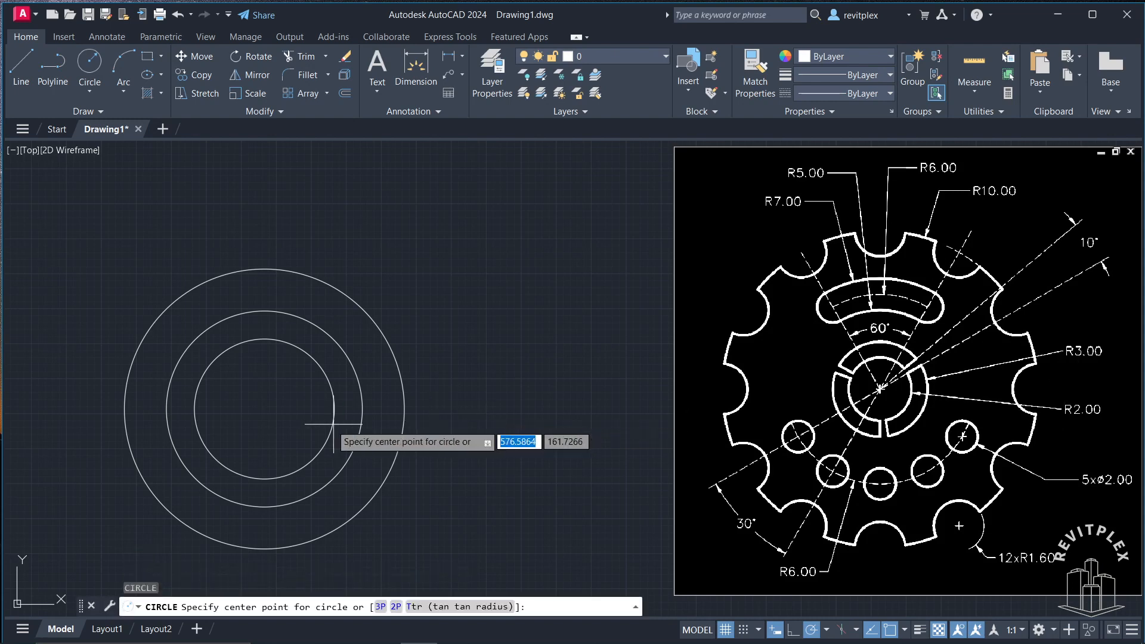
click(263, 408)
click(284, 445)
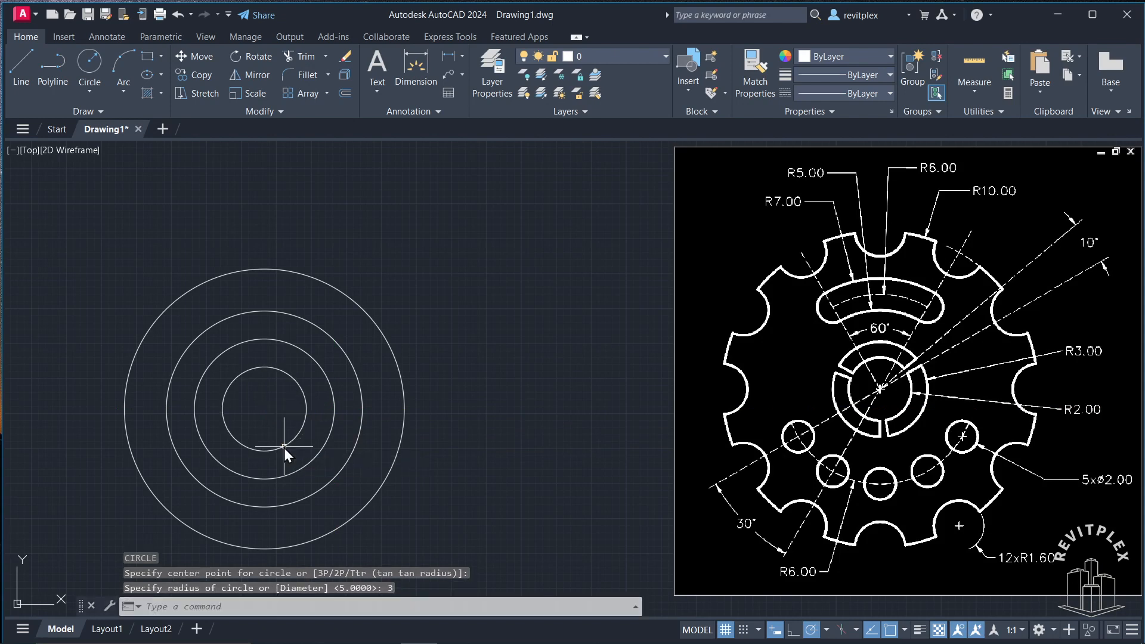
key(Return)
click(263, 409)
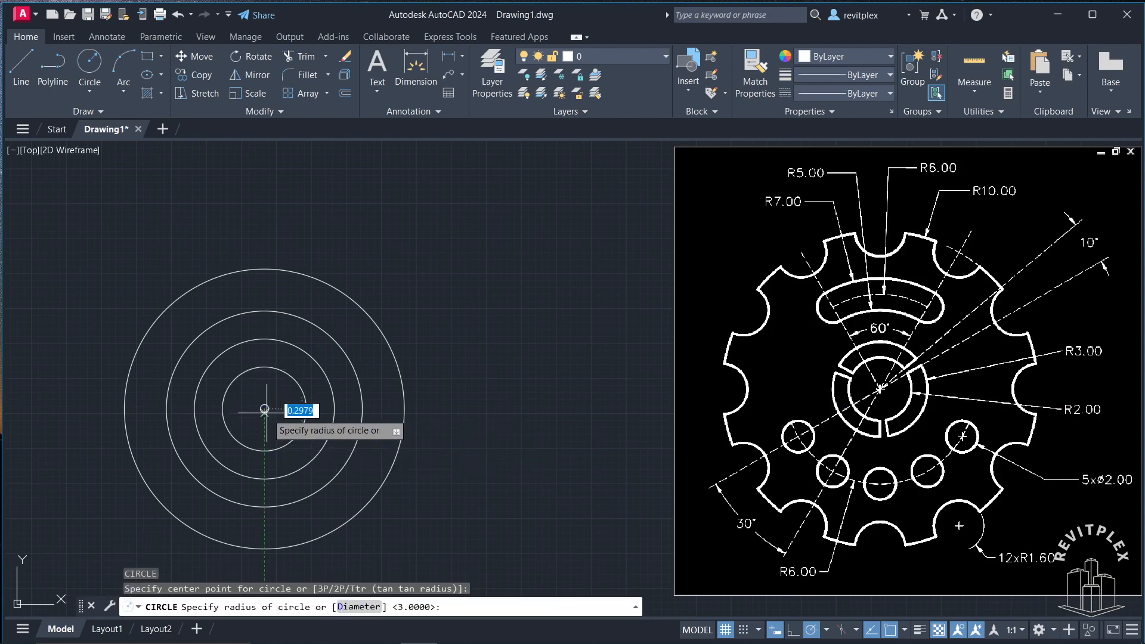
text(2)
key(Return)
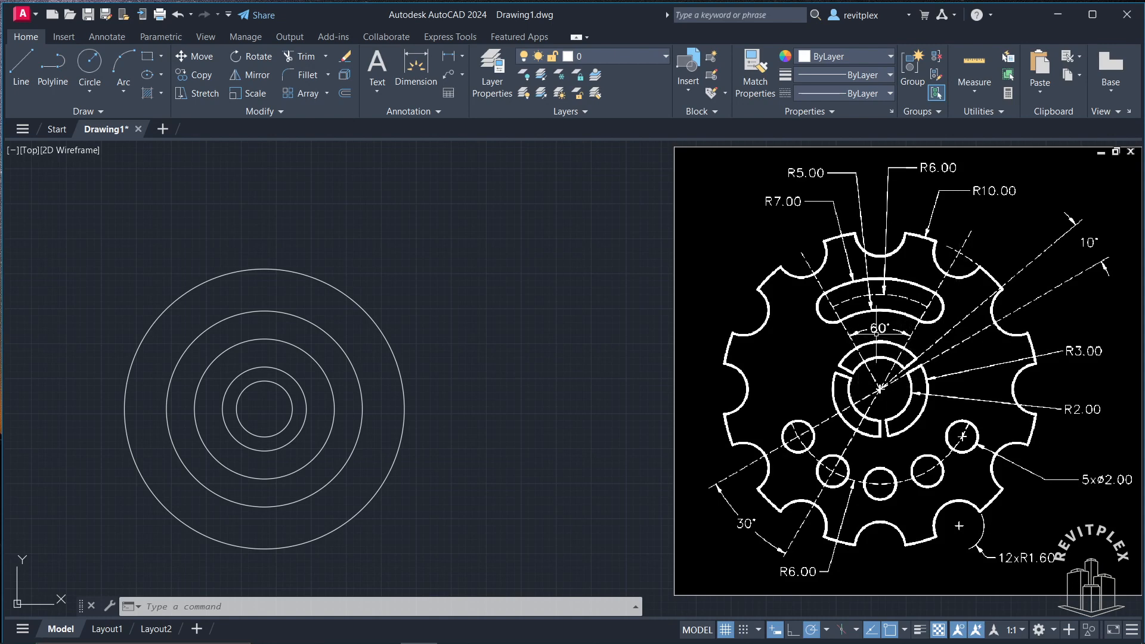
text(l)
key(Return)
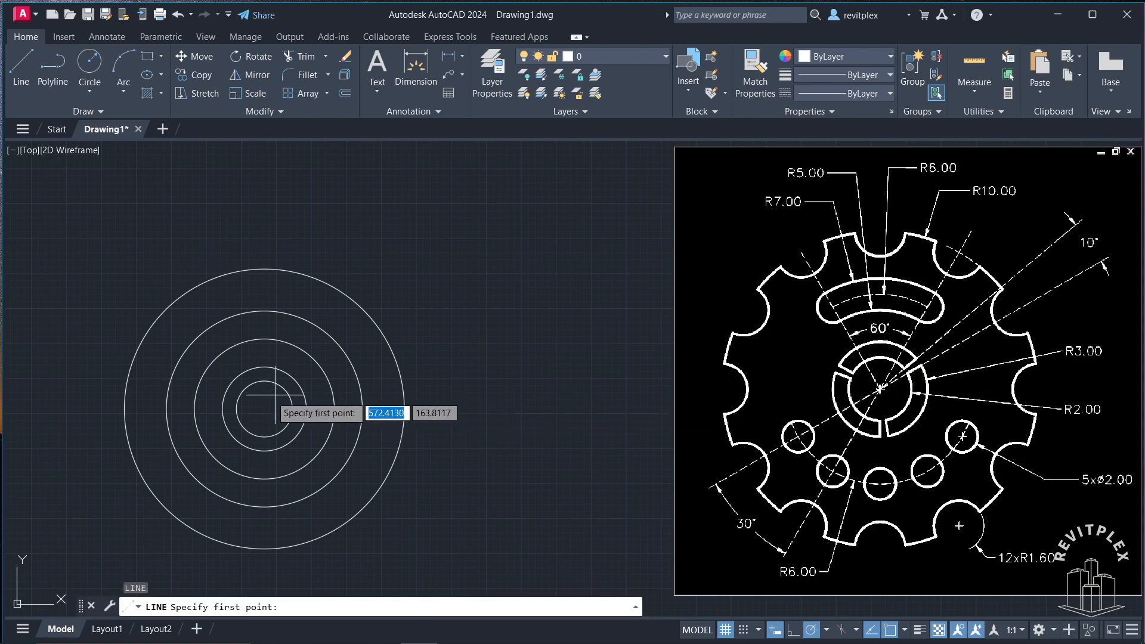
click(293, 408)
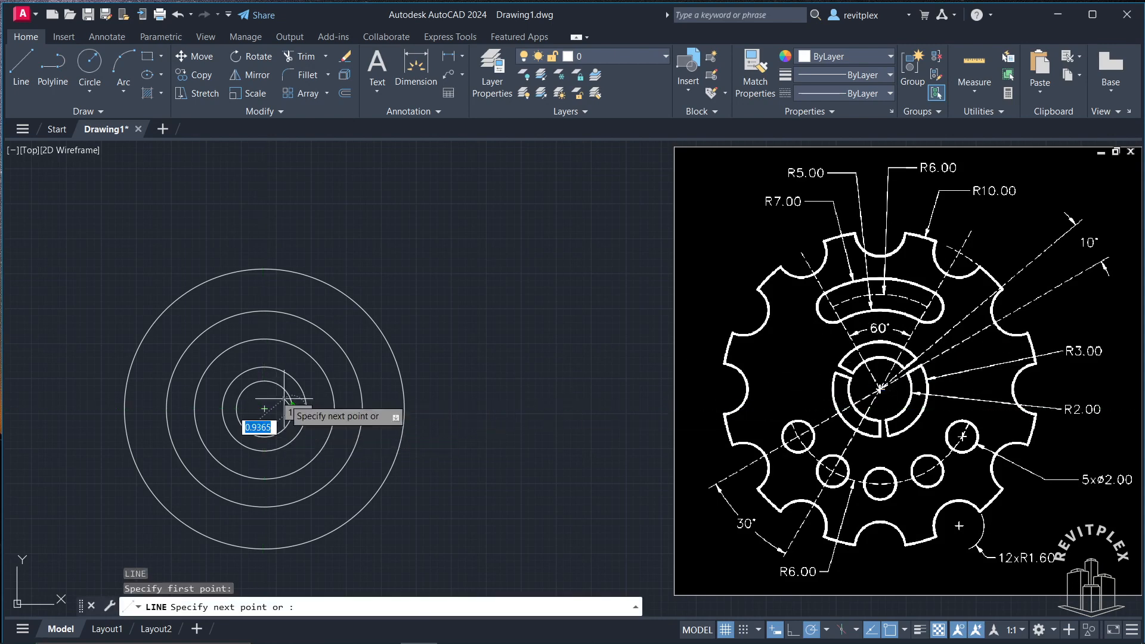
key(Escape)
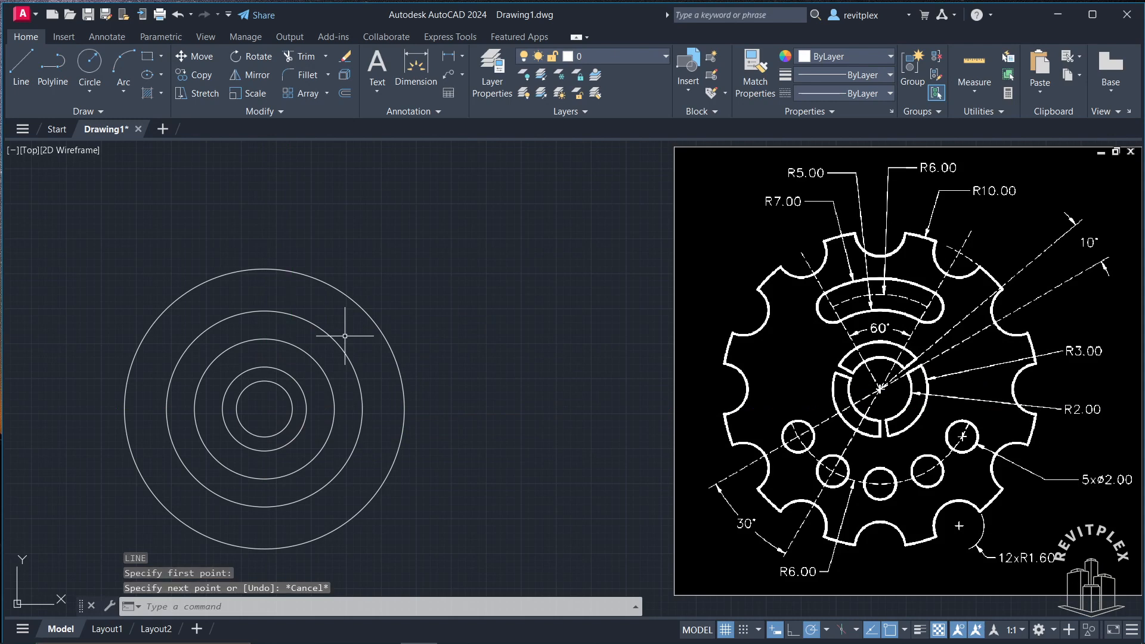
Step: Draw a line about 18 units long from the circles' centre at a 60° angle, extending beyond the outer circle
key(Return)
click(264, 409)
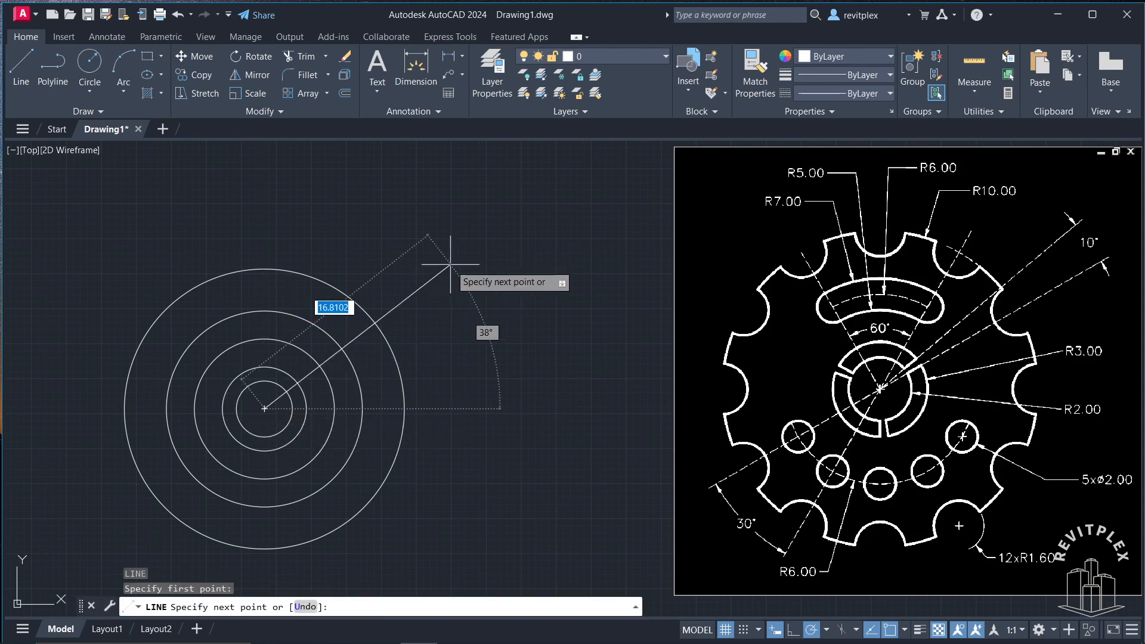
key(Tab)
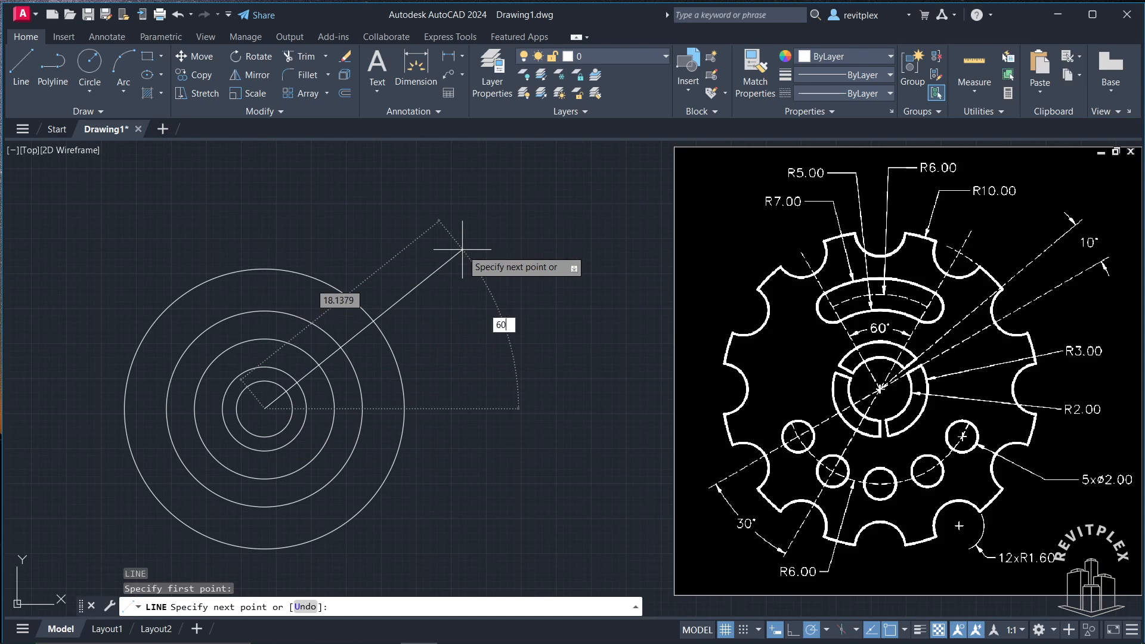
text(60)
key(Return)
key(Return)
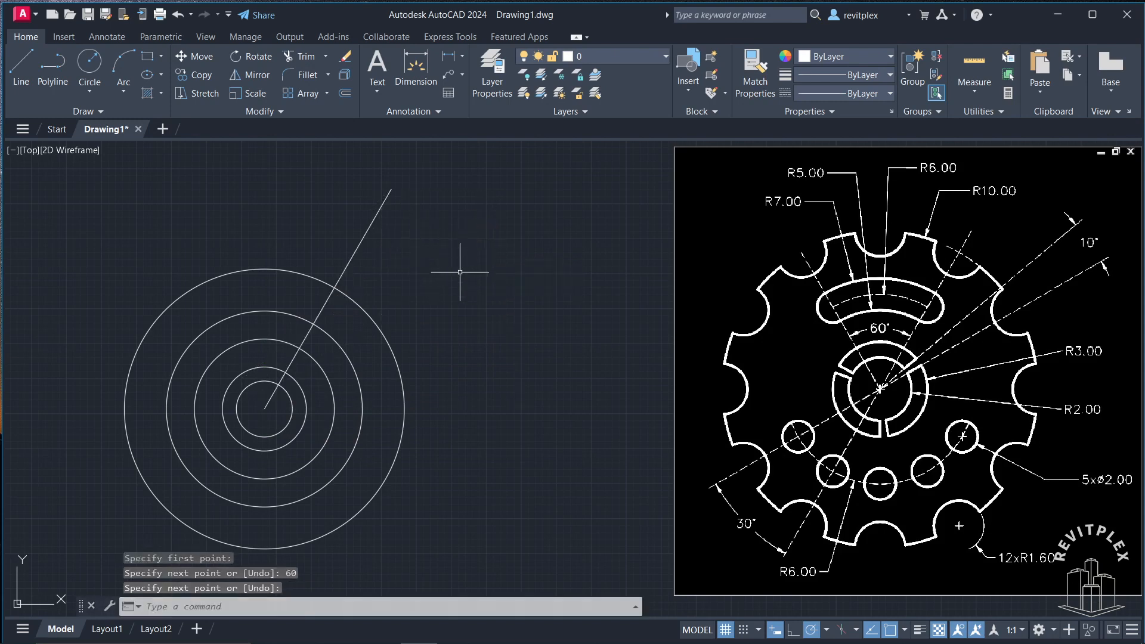
Step: Mirror the angled line about the vertical axis through the circles' centre, keeping the source line
click(453, 304)
click(371, 218)
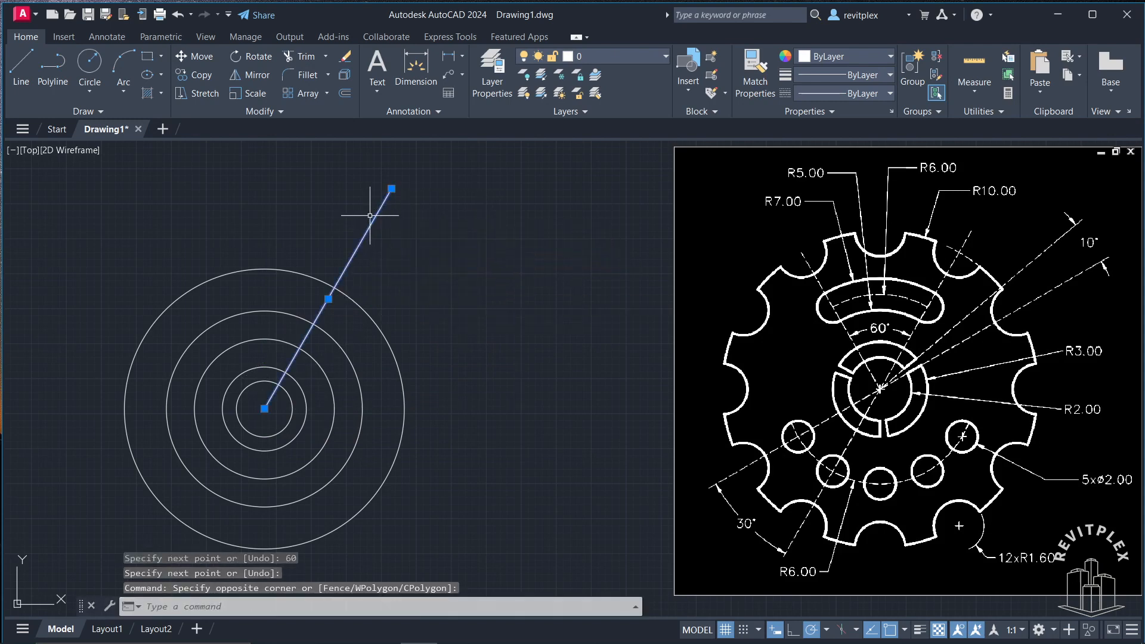
key(Return)
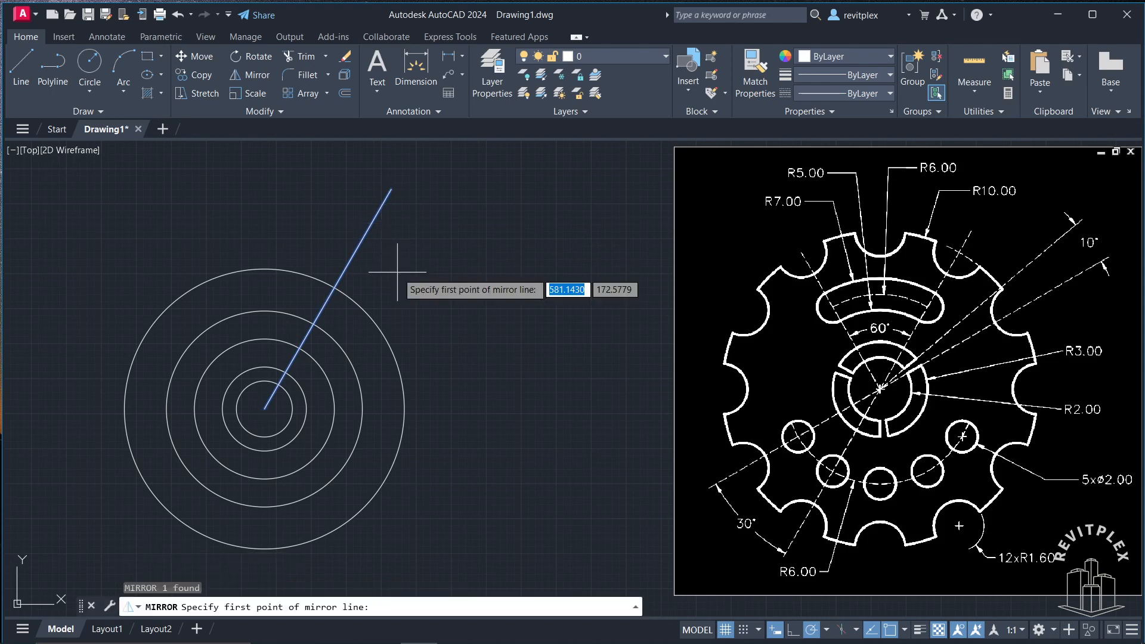
click(265, 408)
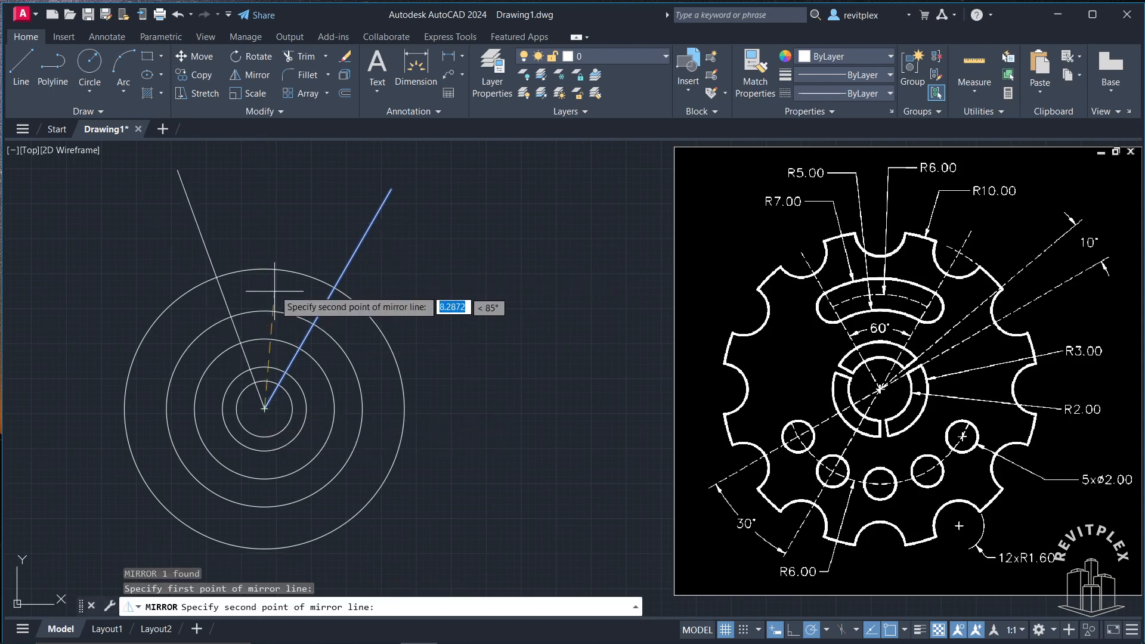
click(266, 270)
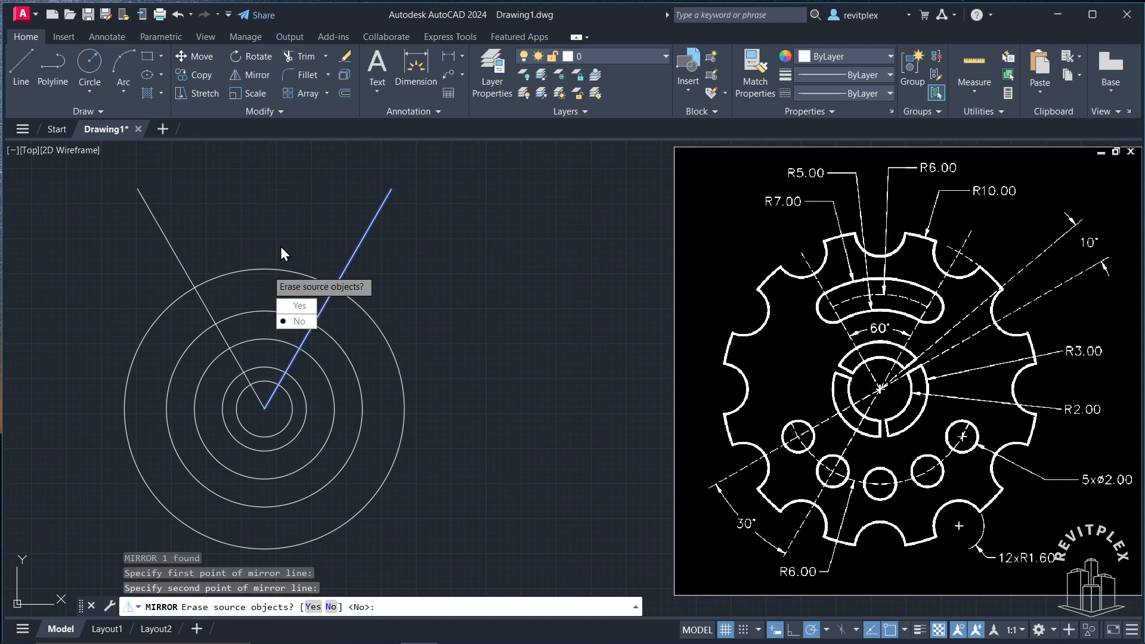
key(Return)
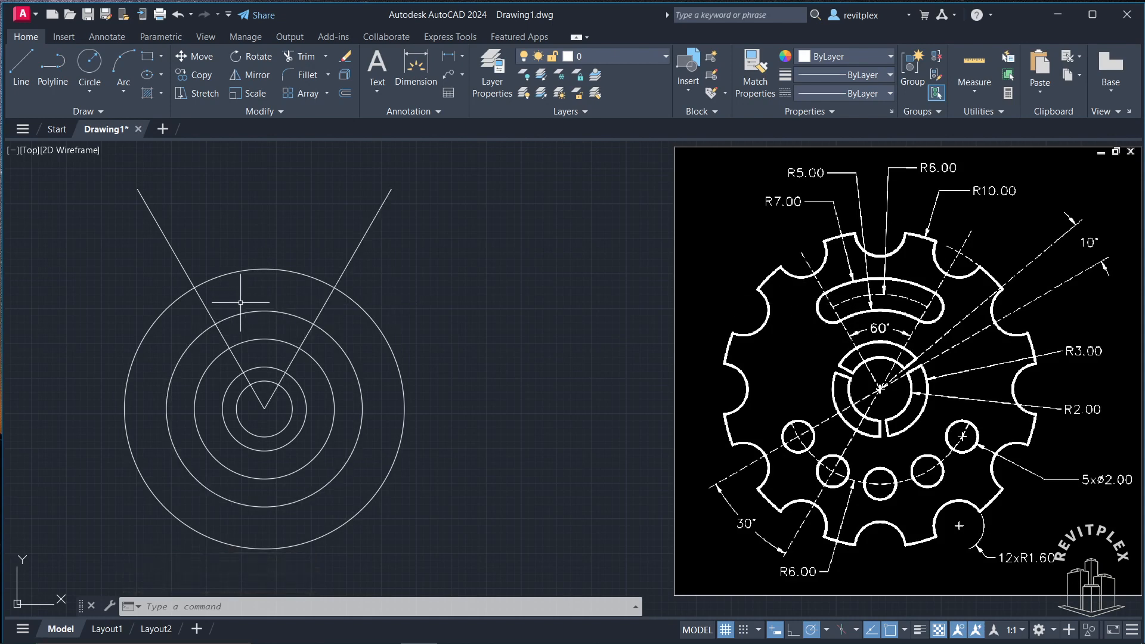
Step: Draw a two-point circle between the radius 7 and radius 5 circles, using their intersections with the left angled line
key(Return)
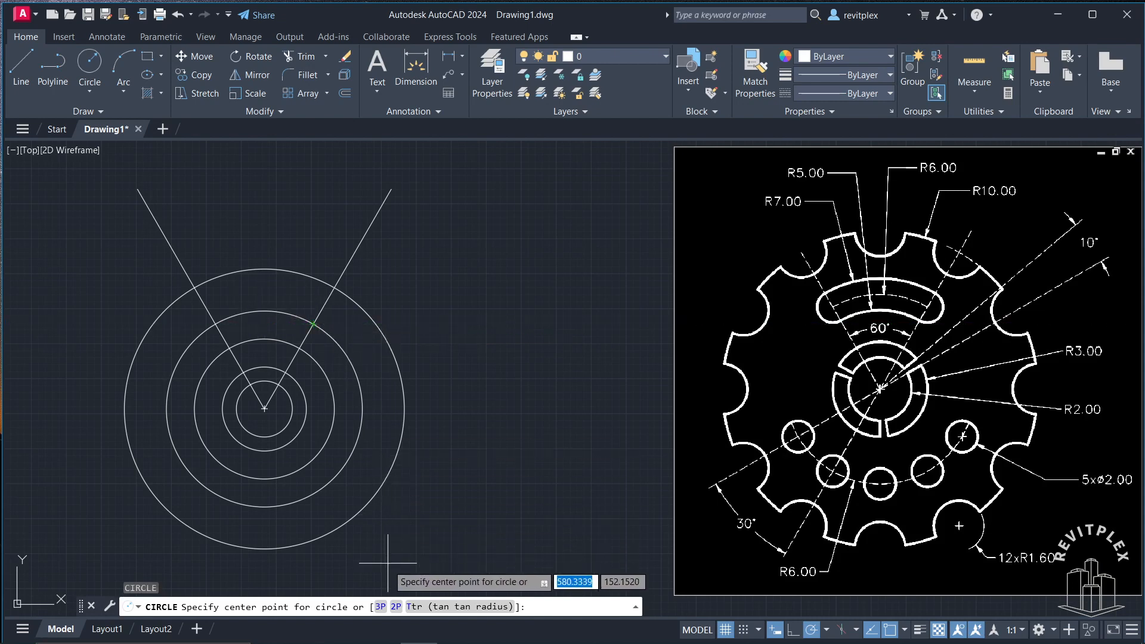
click(396, 606)
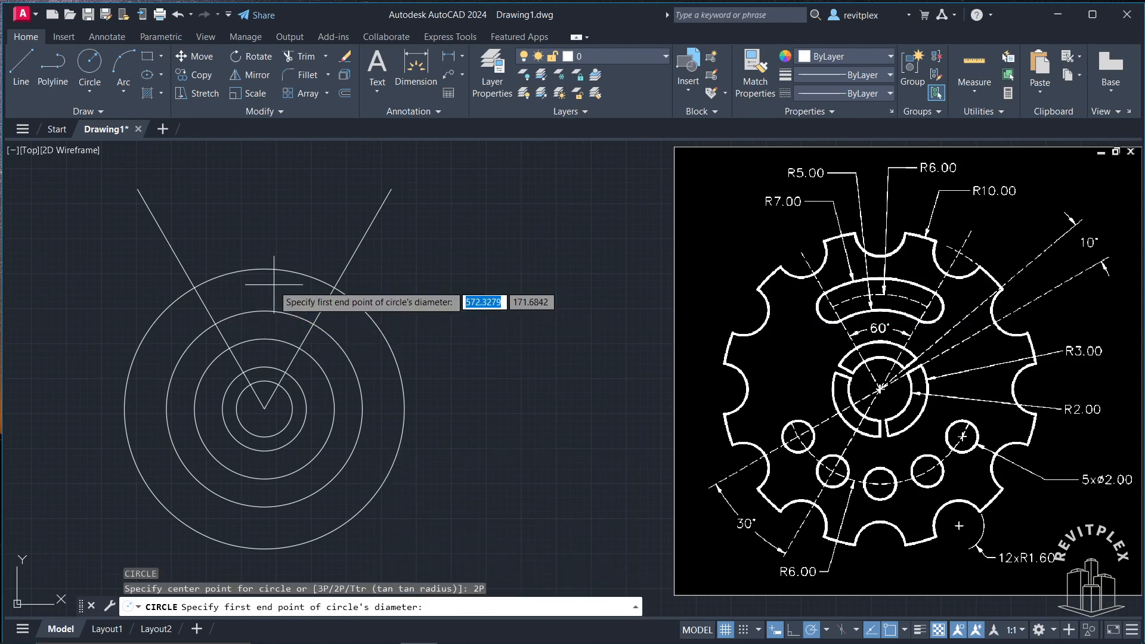
click(215, 324)
click(229, 348)
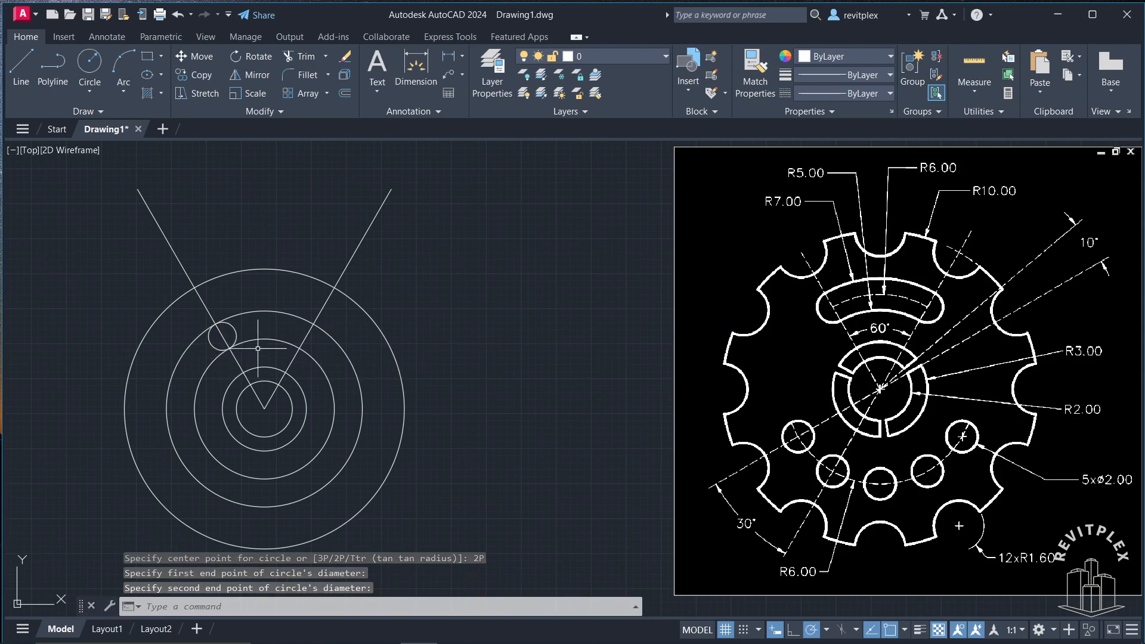
key(Return)
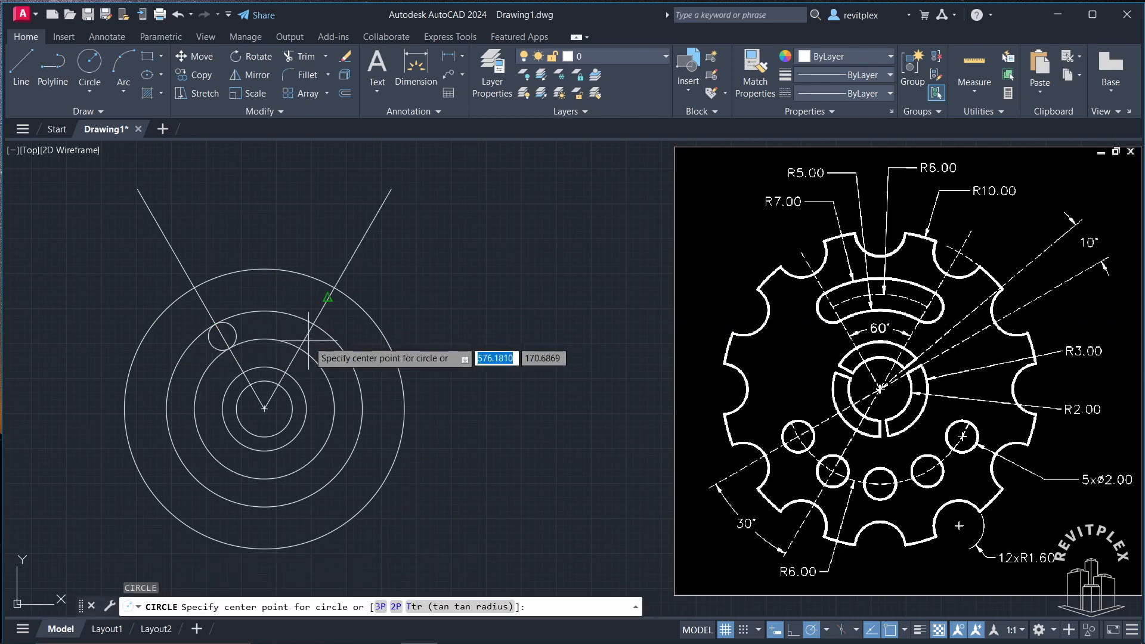
click(300, 345)
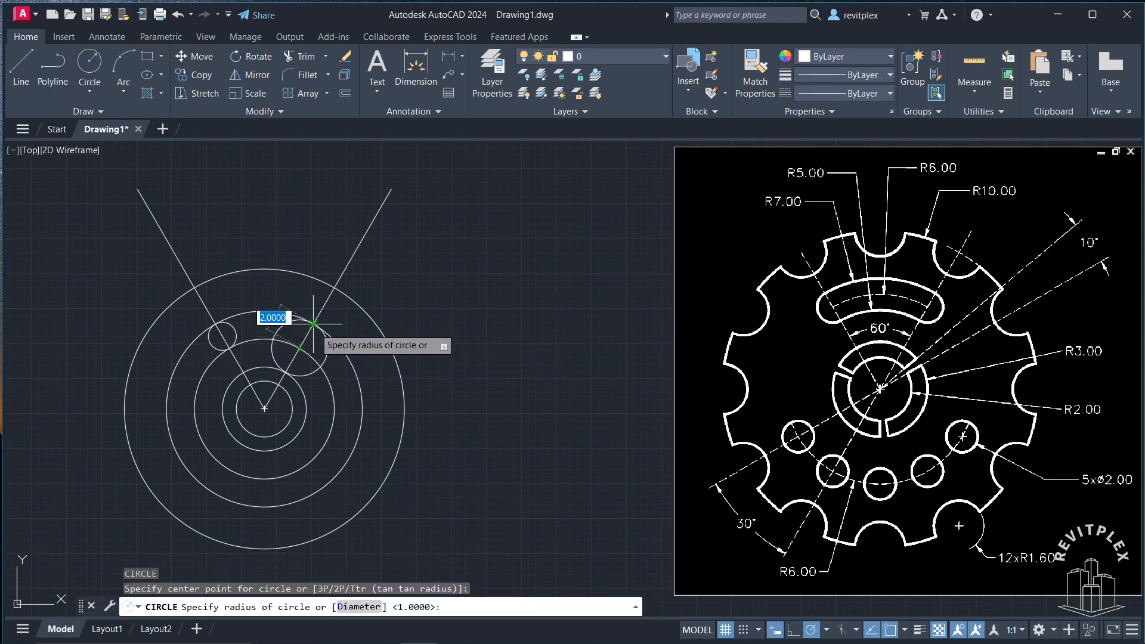
text(`)
key(Escape)
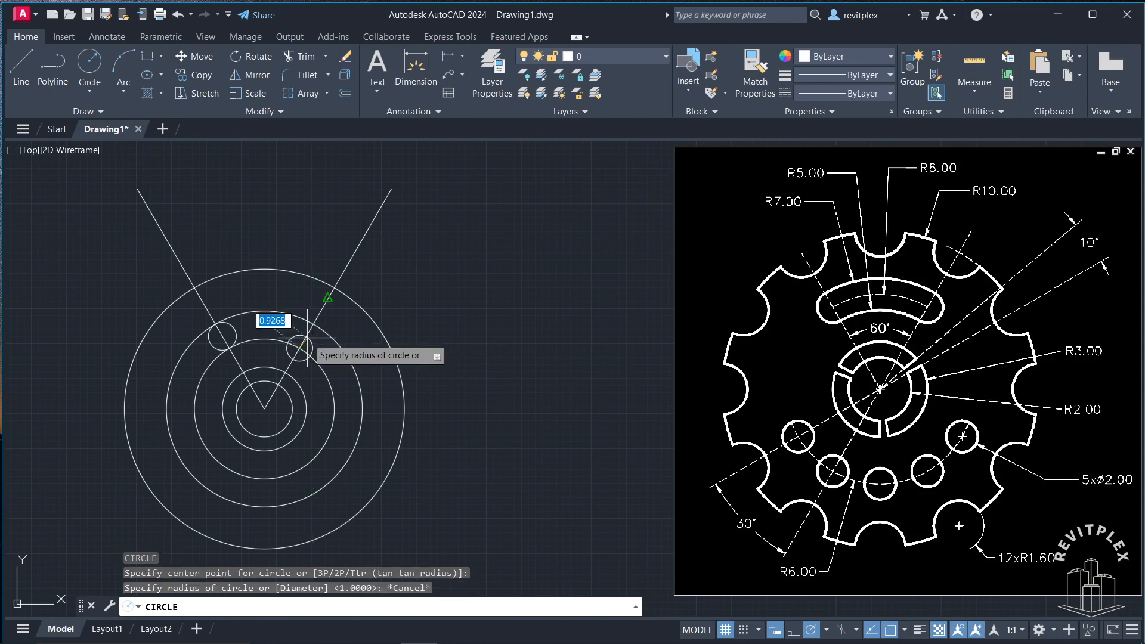
key(Escape)
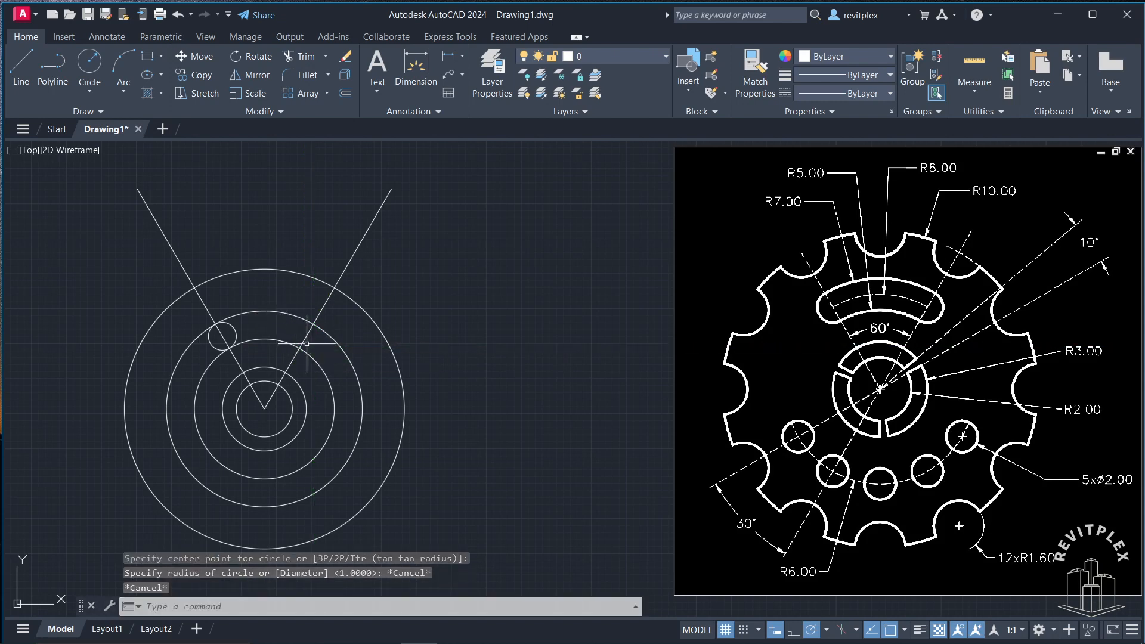
Step: Draw a two-point circle spanning the radius 5 and radius 7 circles where the right angled line crosses them
key(Return)
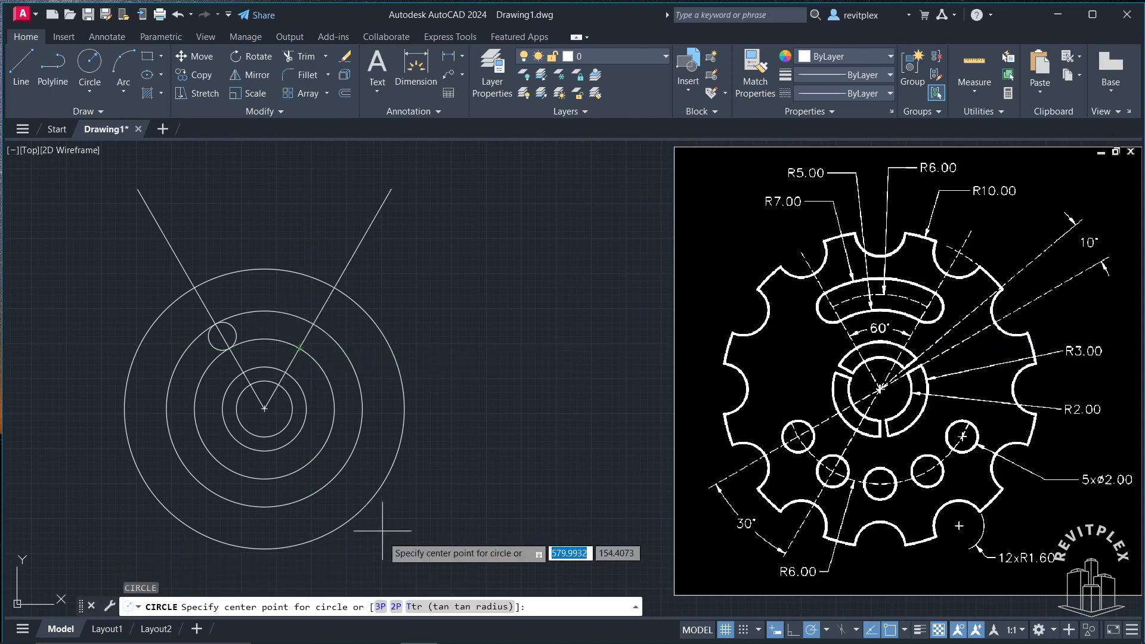
click(395, 606)
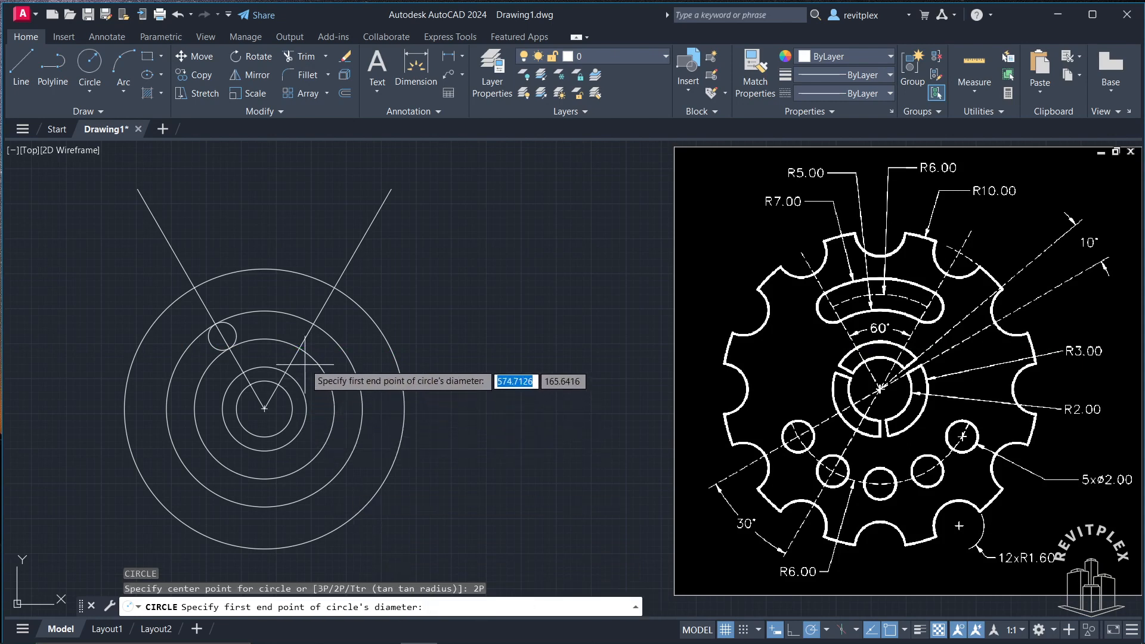
click(299, 347)
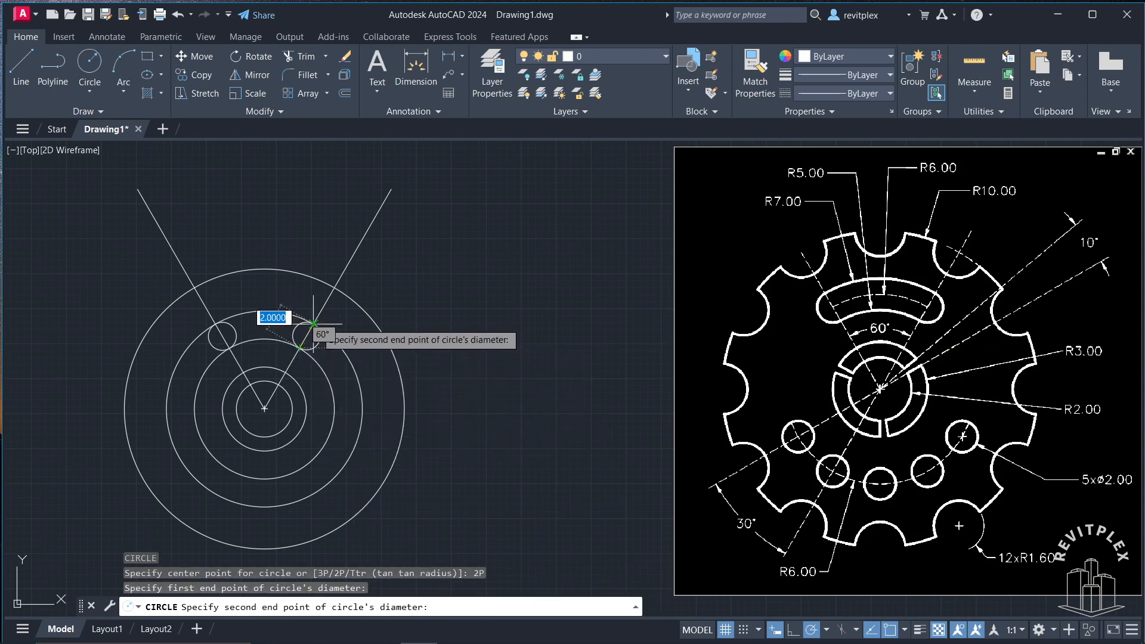
click(313, 323)
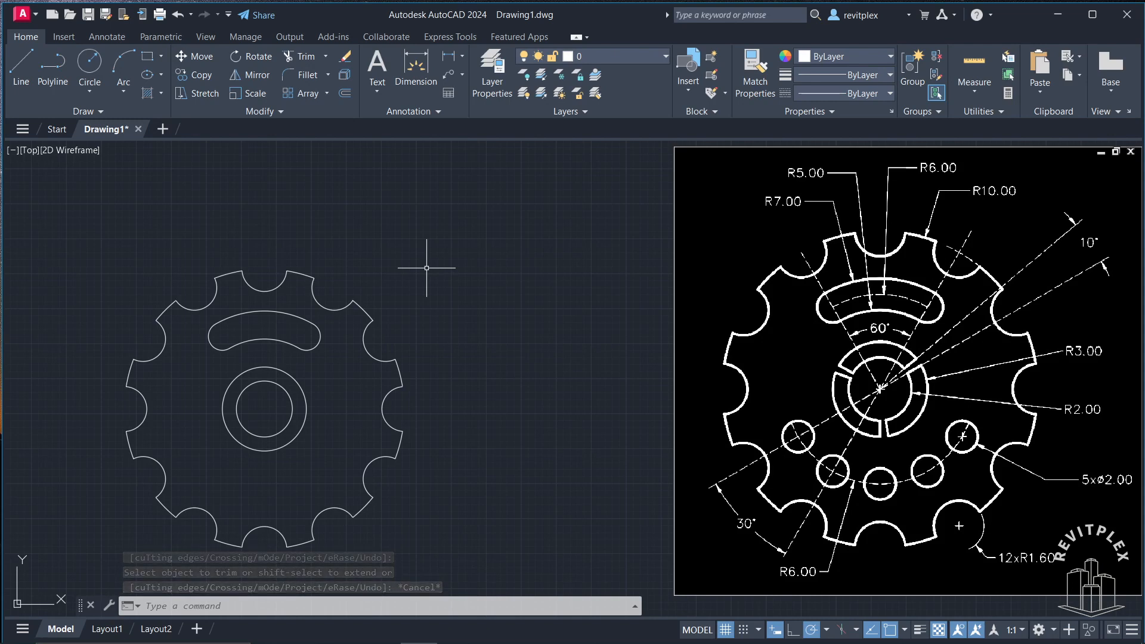
Step: Draw a line about 20 units long from the circles' centre at a 30° angle, extending beyond the outer edge
text(l)
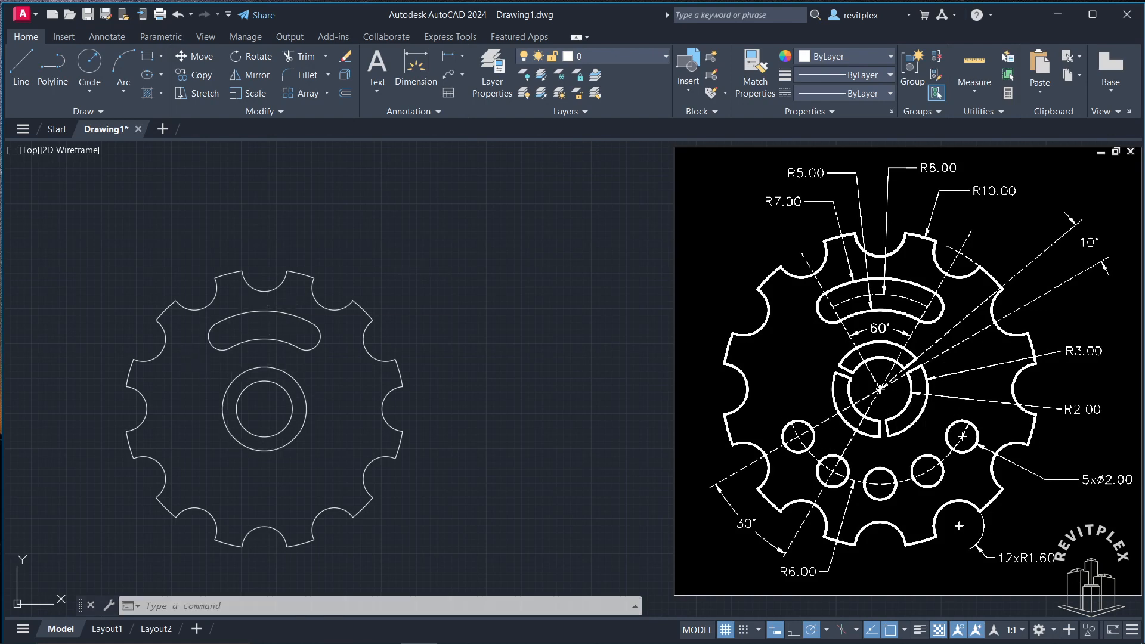
text(l)
key(Return)
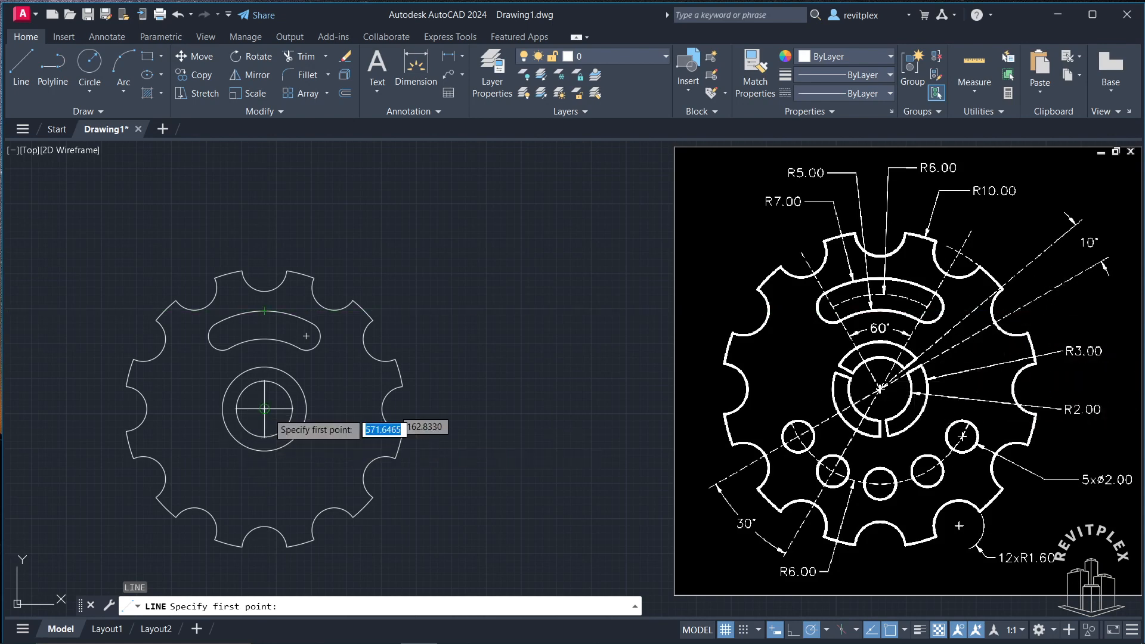
click(264, 408)
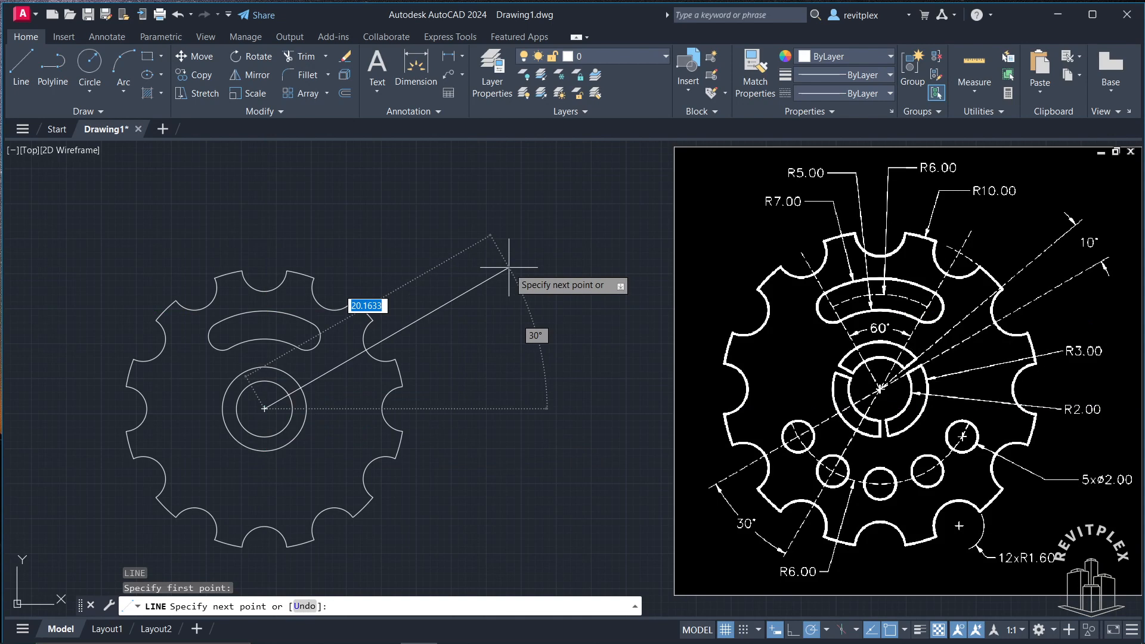
key(Tab)
text(30)
key(Return)
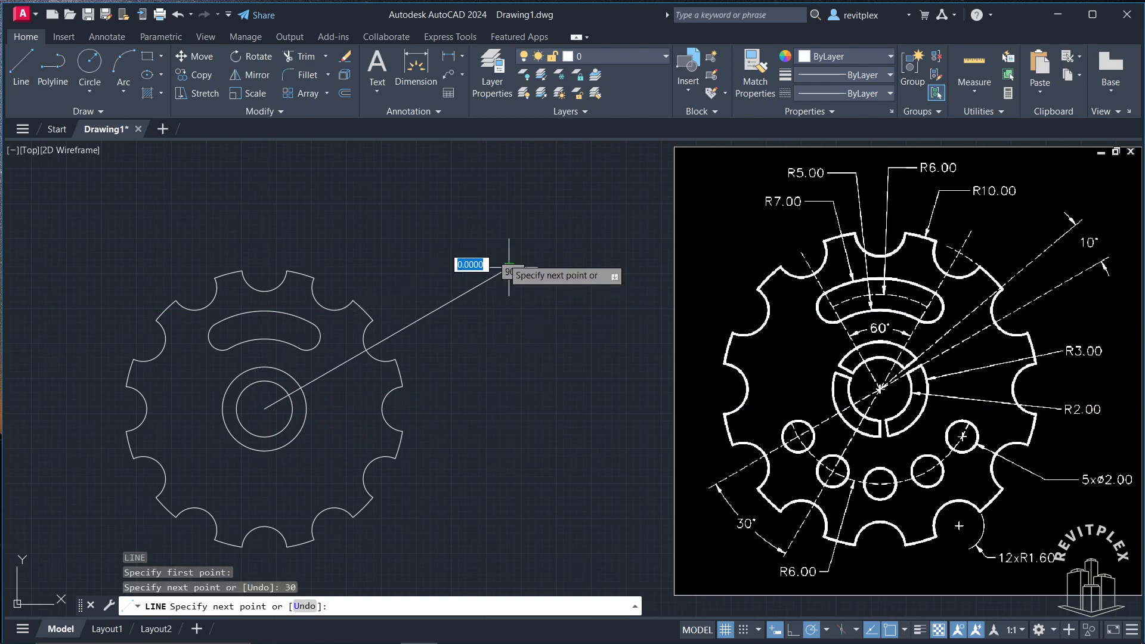
key(Return)
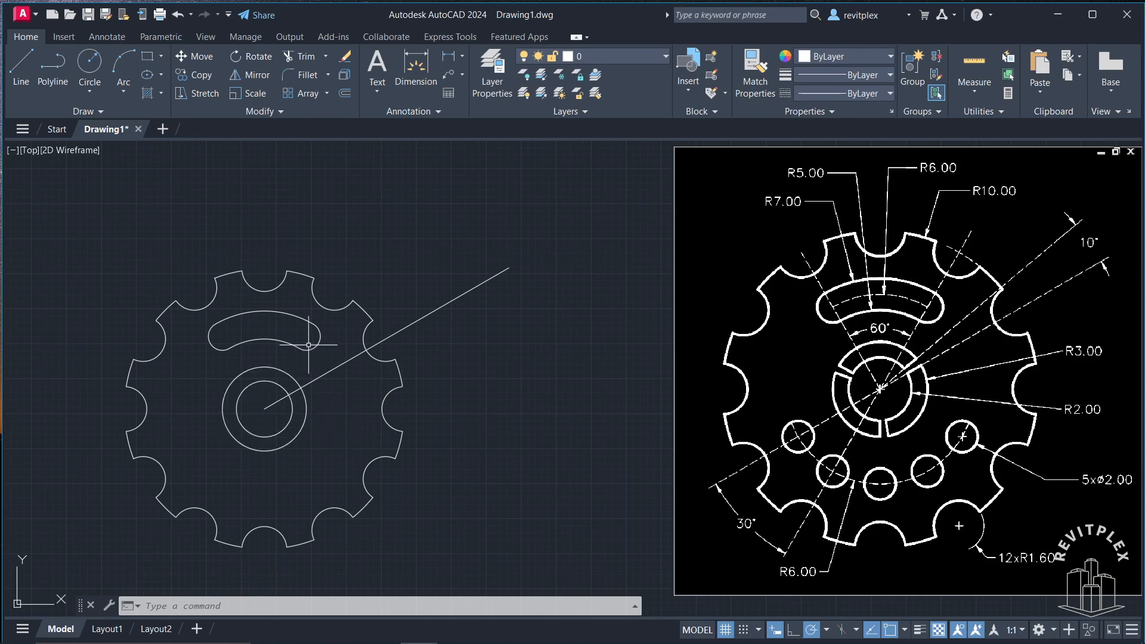
Step: Draw a second line about 16.5 units long from the circles' centre at a 40° angle
text(l)
key(Return)
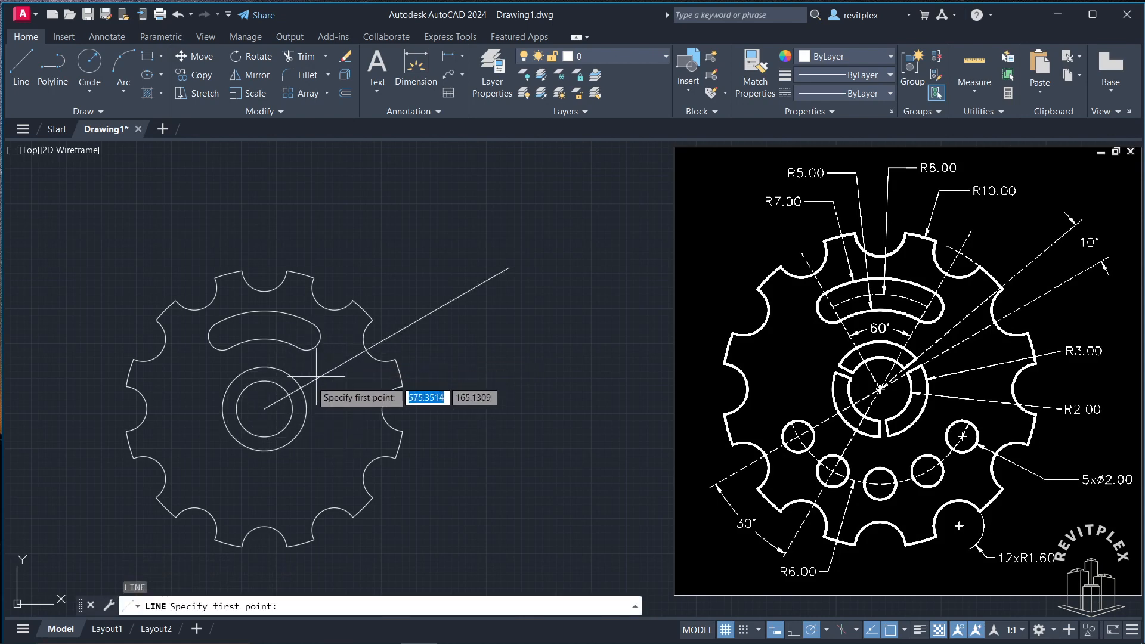
click(265, 409)
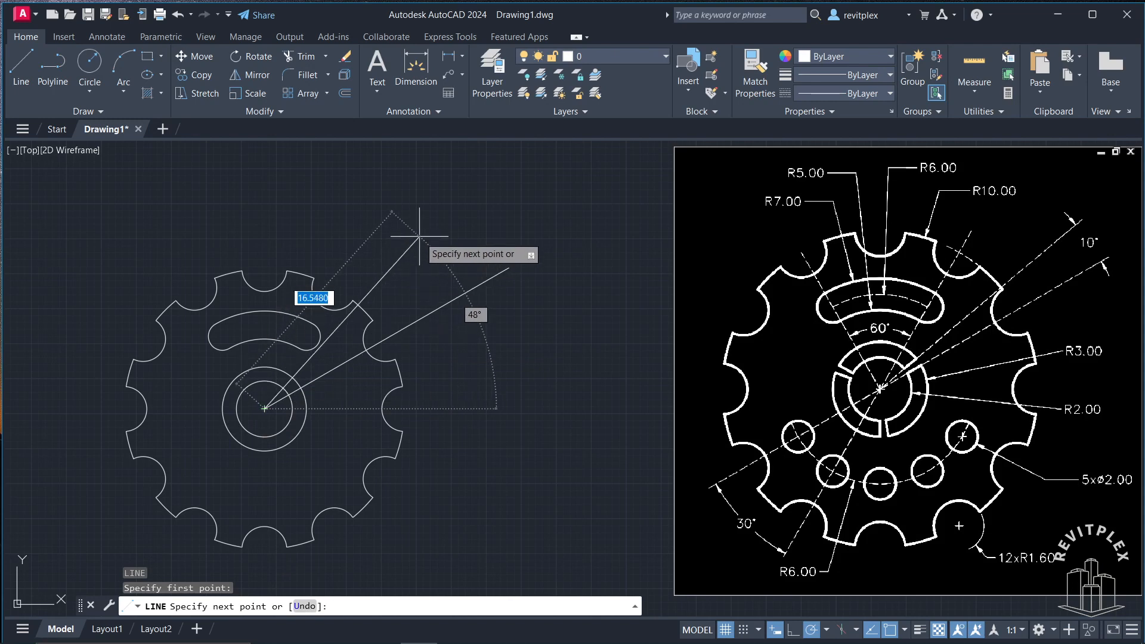
key(Tab)
key(Return)
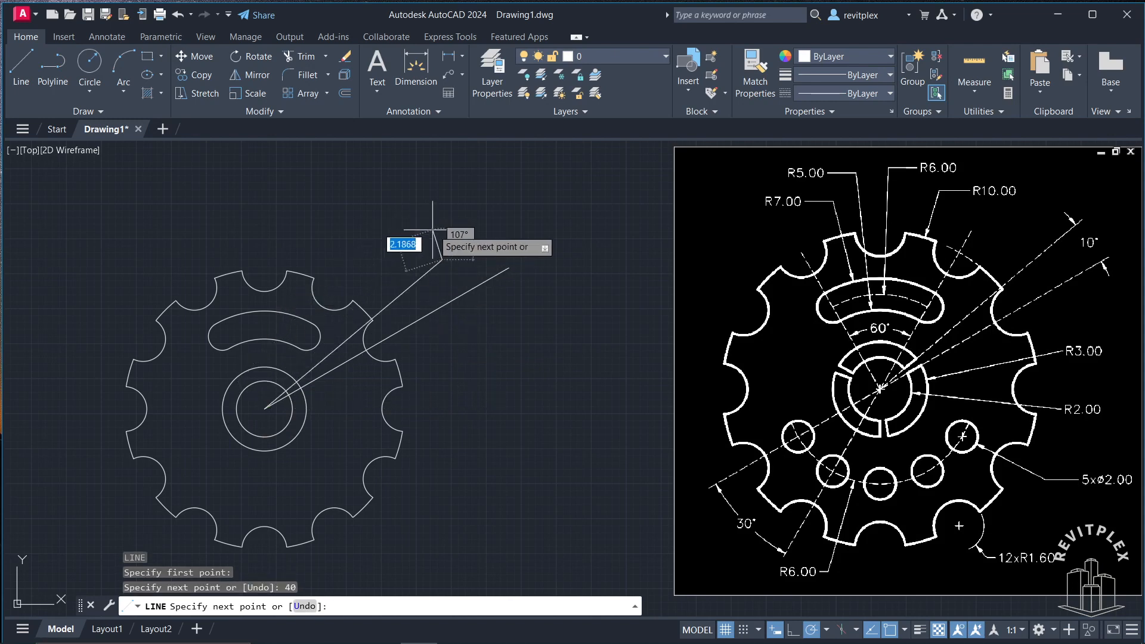
key(Return)
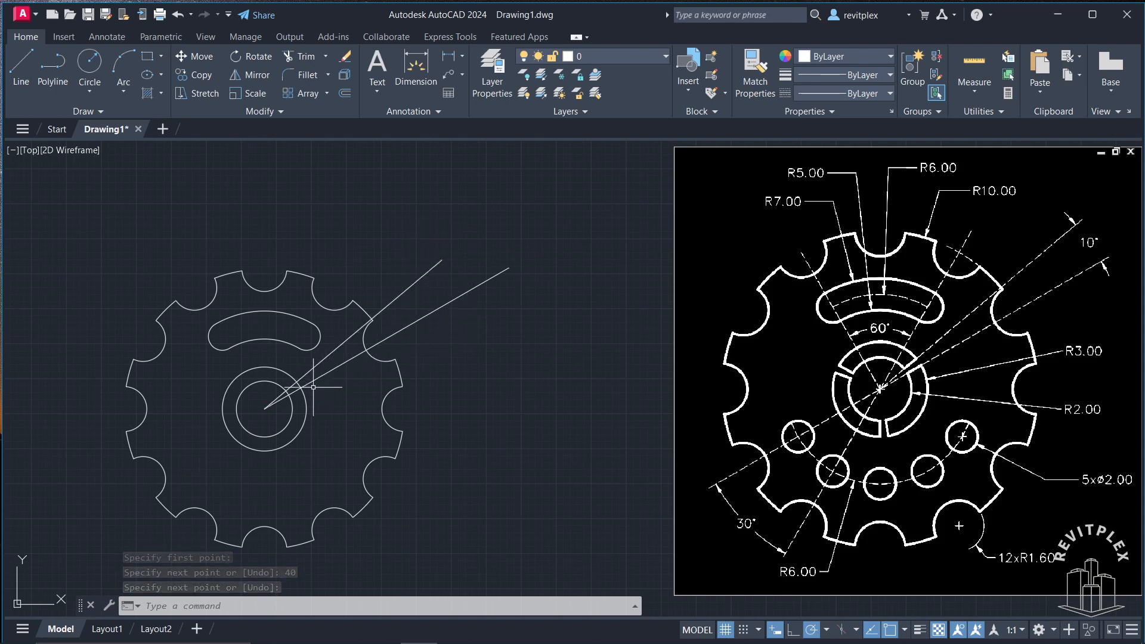
Step: Trim the two angled lines so only their segments between the radius 2 and radius 3 circles remain, removing the outer leftovers
text(tr)
key(Return)
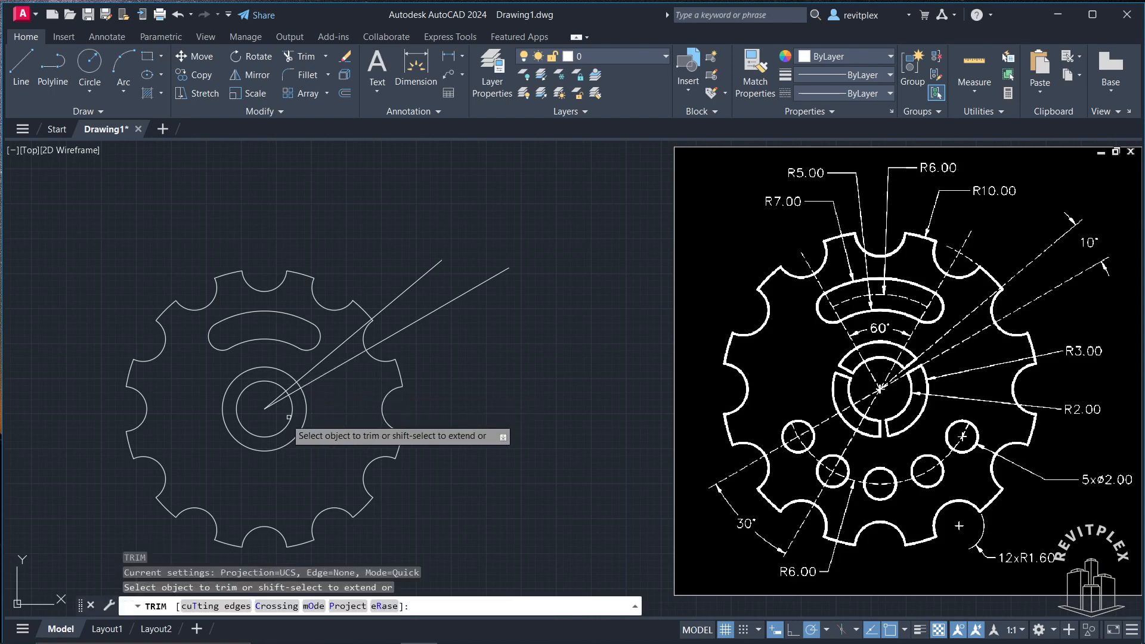
click(267, 404)
key(Return)
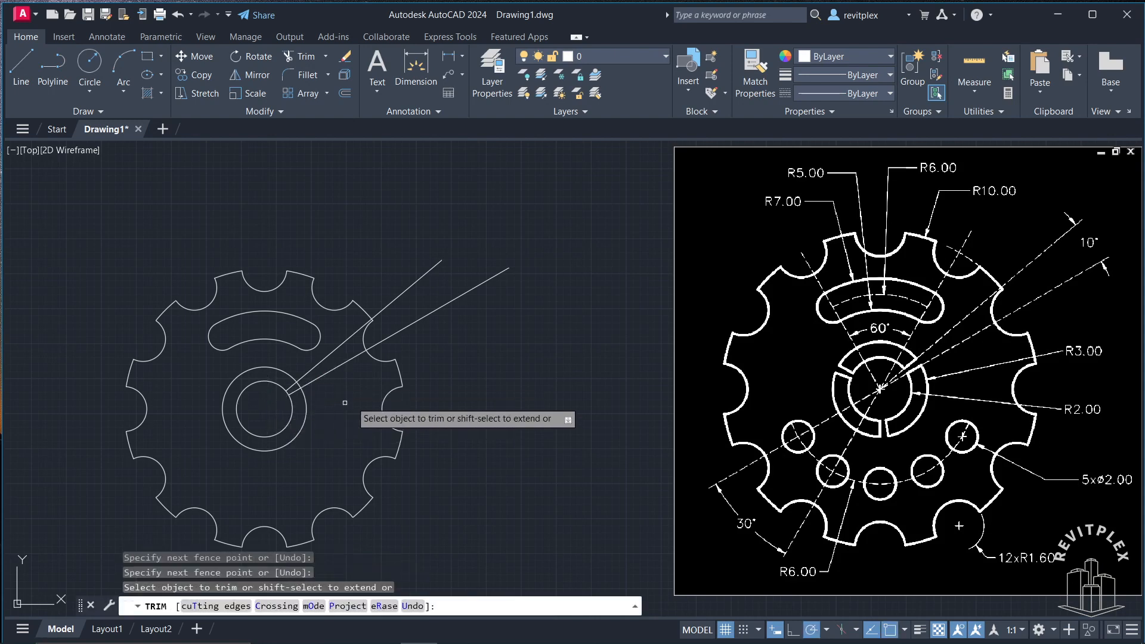
click(333, 371)
click(322, 361)
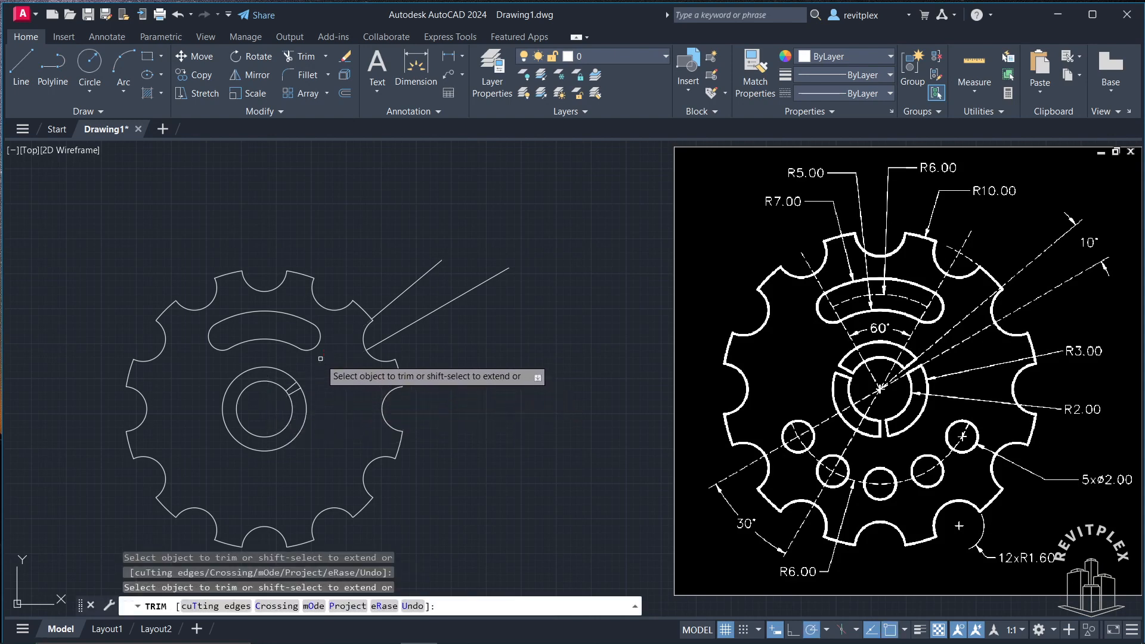
click(429, 313)
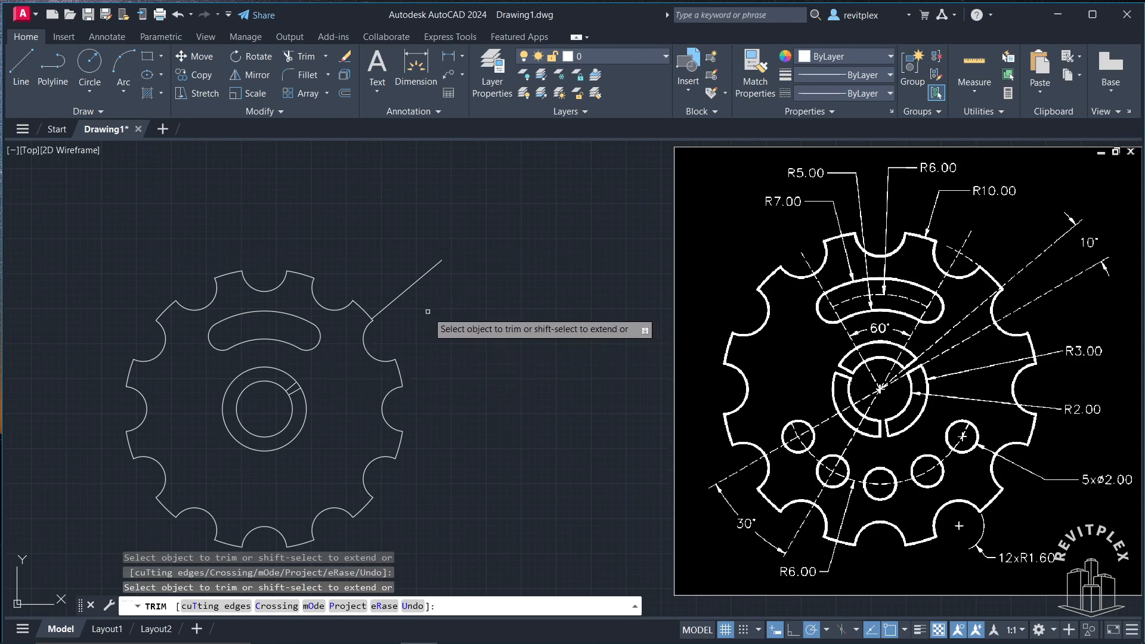
key(Escape)
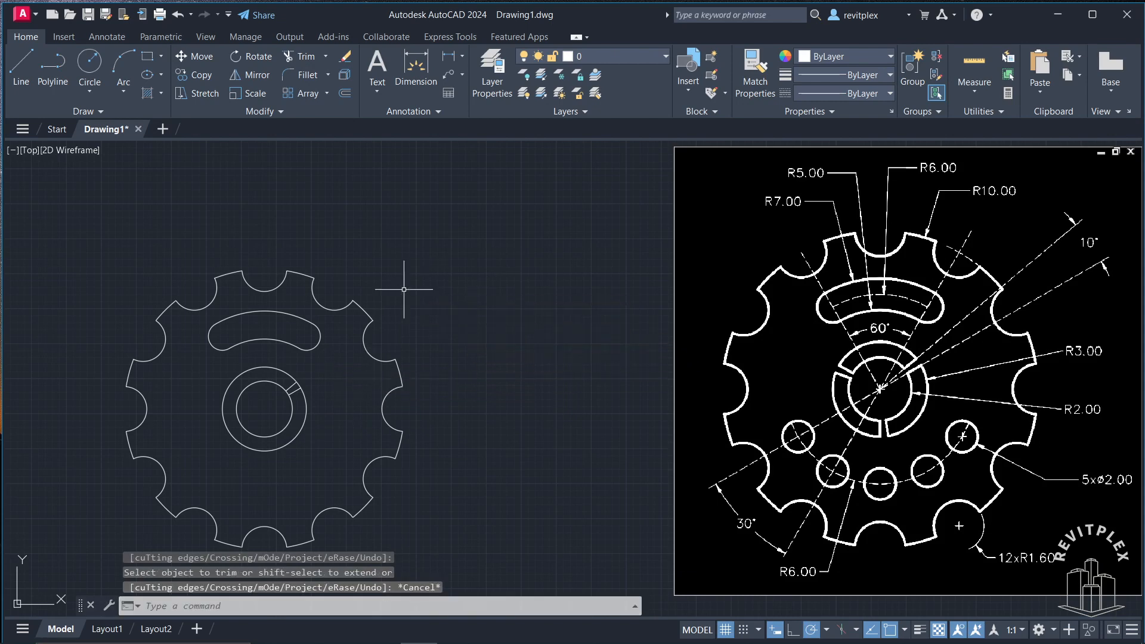
Step: Polar array the two short ring segments around the circles' centre with 3 items over 360°
click(278, 359)
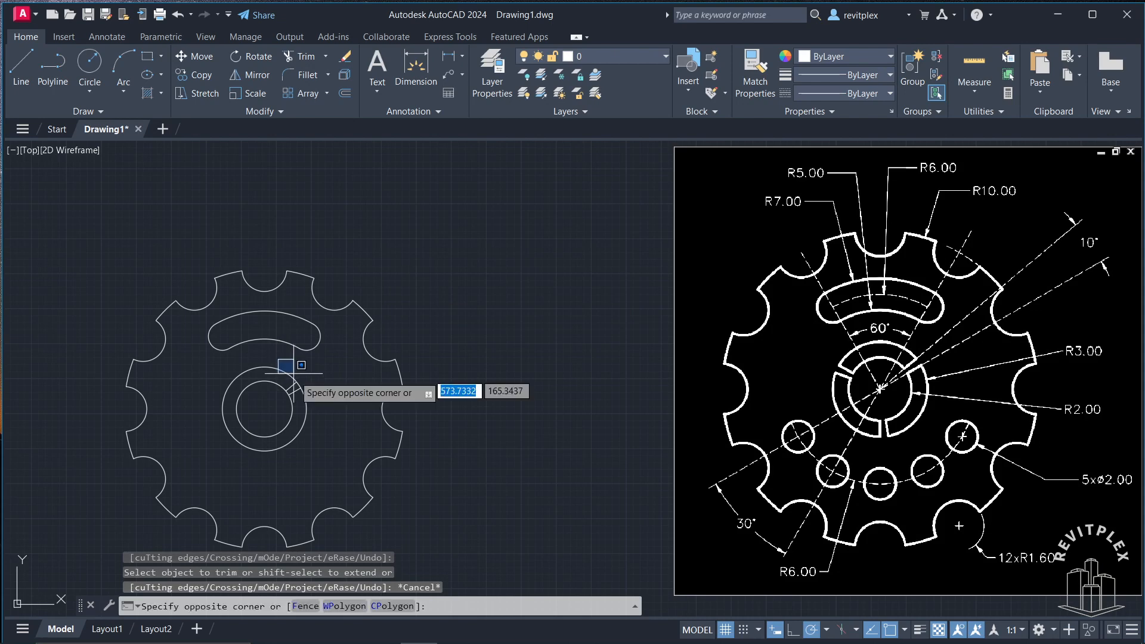
click(312, 400)
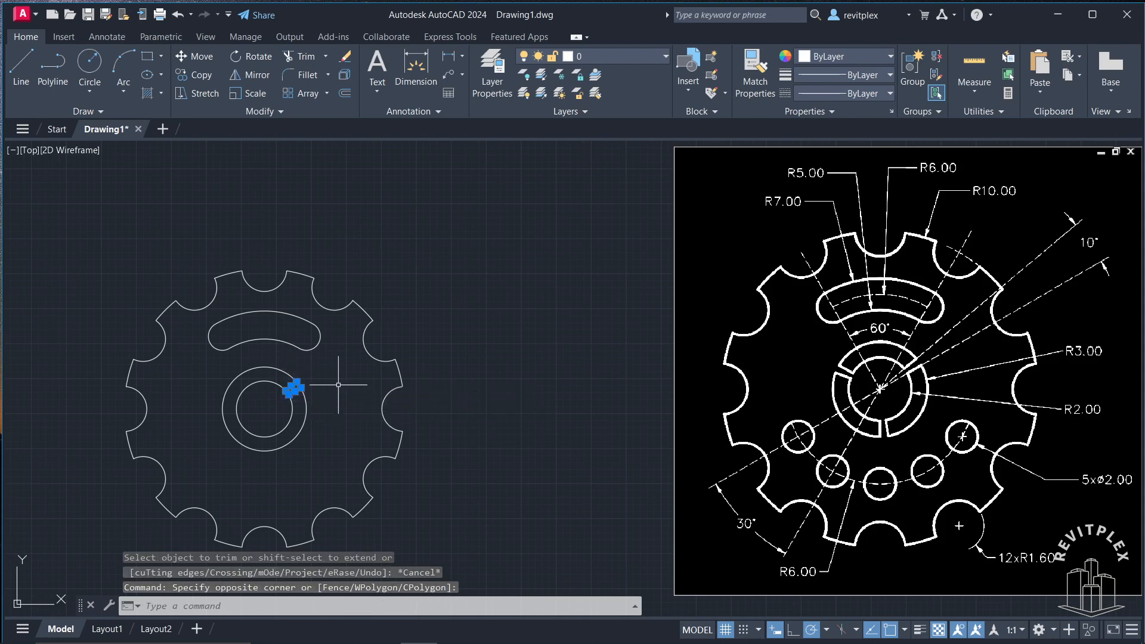
text(ar)
key(Return)
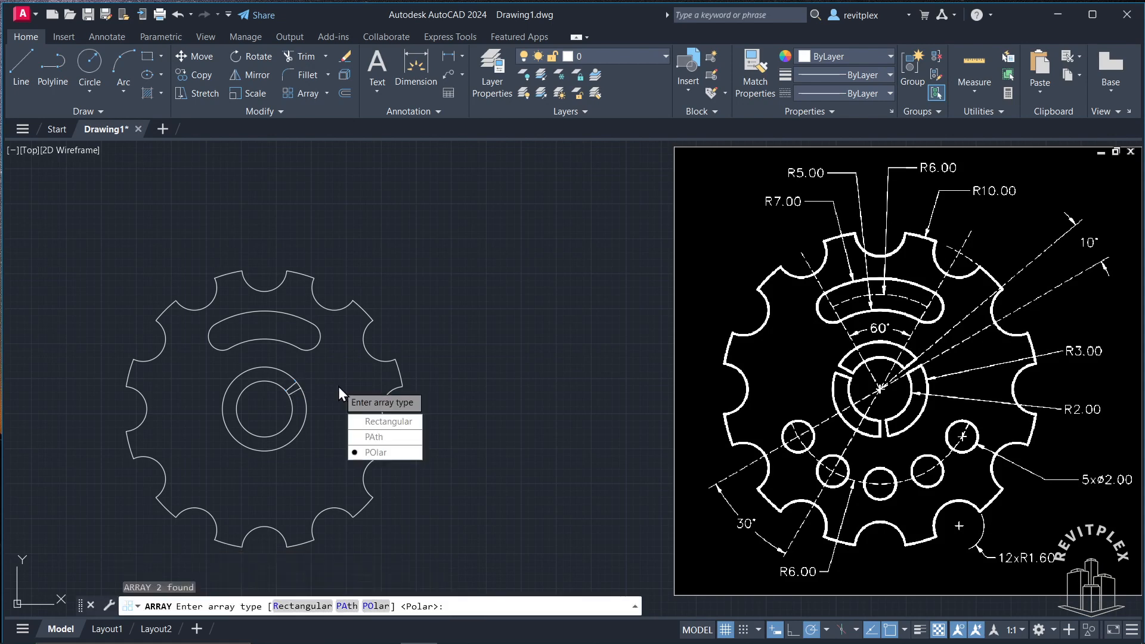
key(Return)
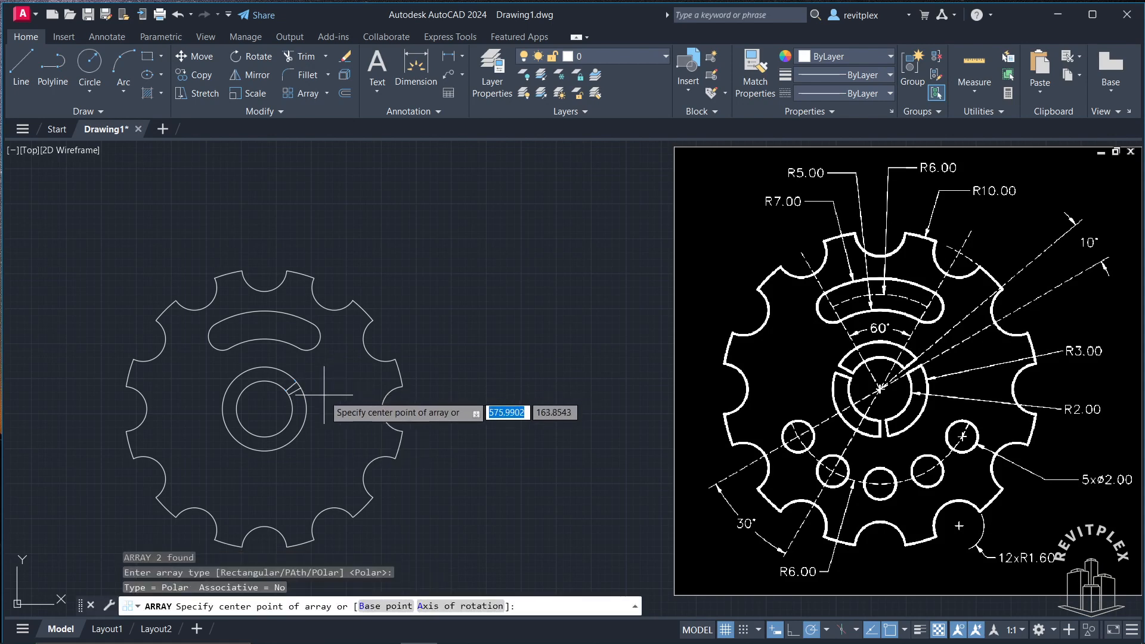
click(264, 409)
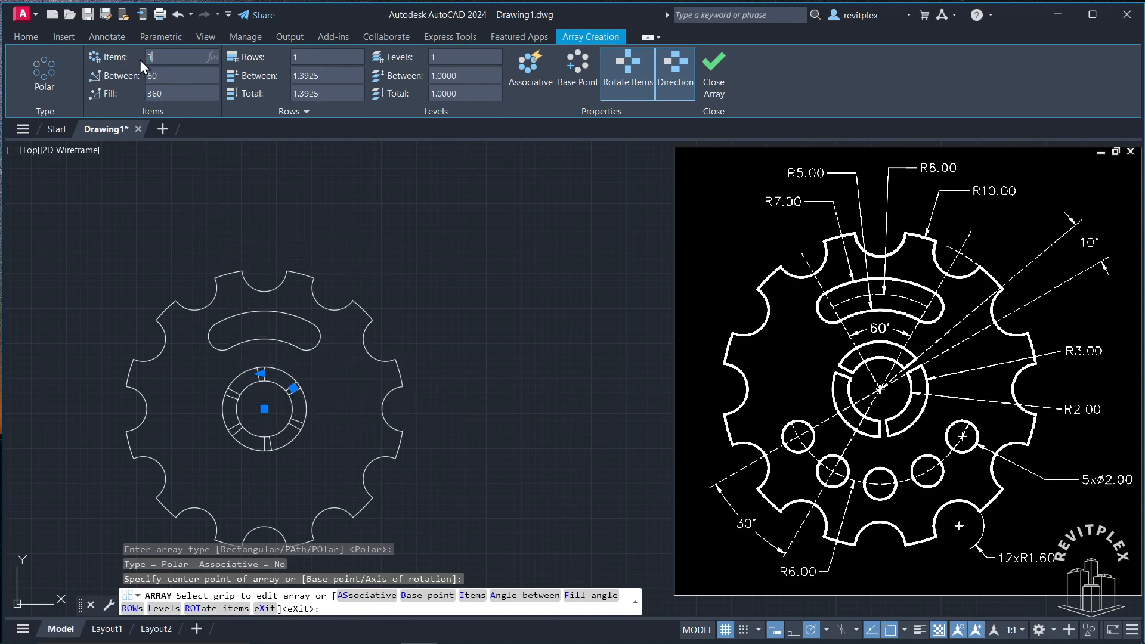
text(3)
key(Return)
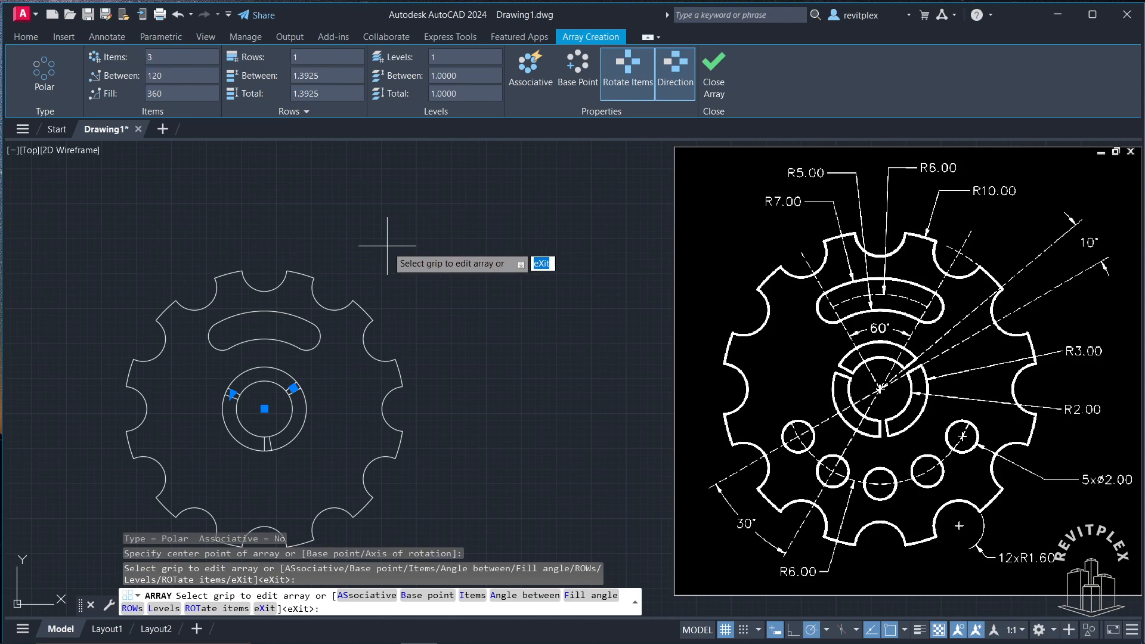
key(Escape)
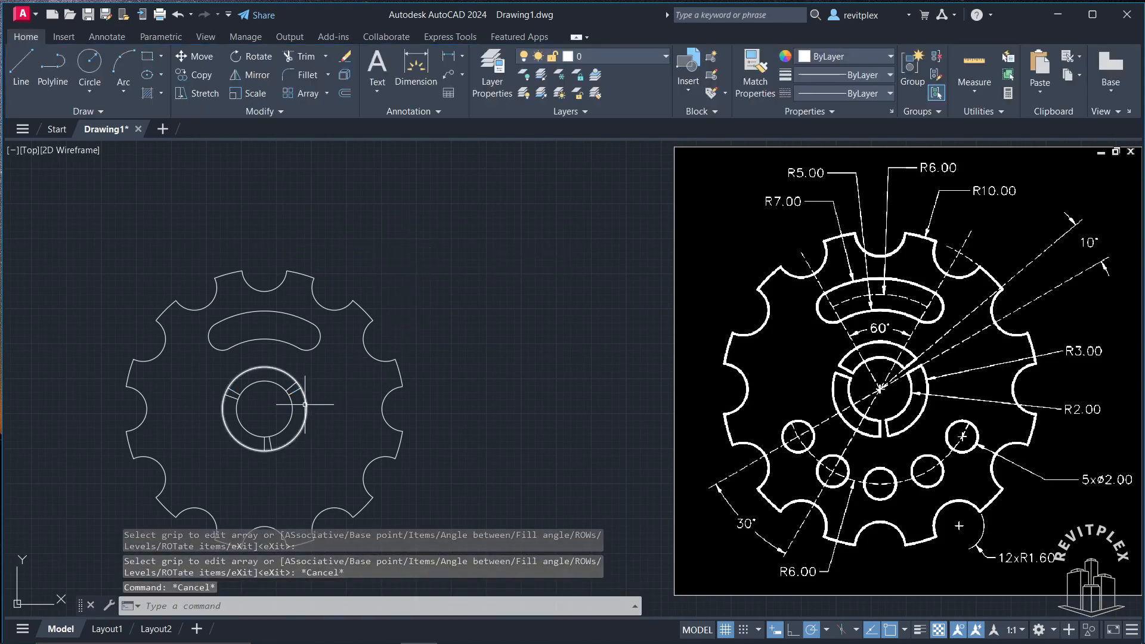
Step: Trim the radius 2 and radius 3 circles between each pair of short lines to split the ring with three gaps
text(tr)
key(Return)
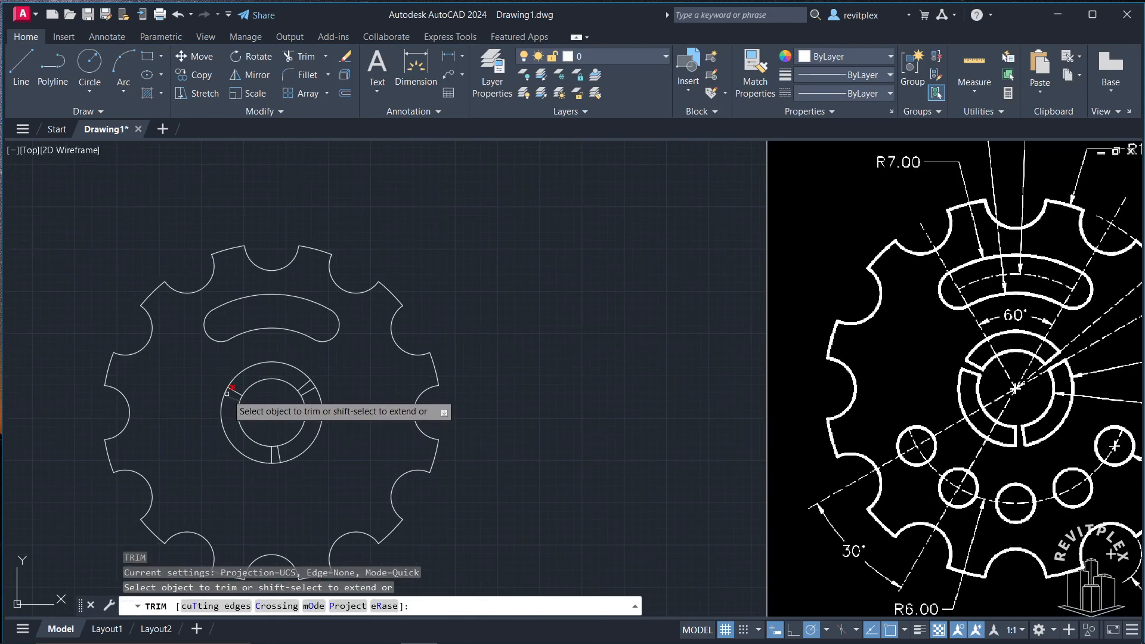
scroll(233, 399, up, 4)
click(210, 389)
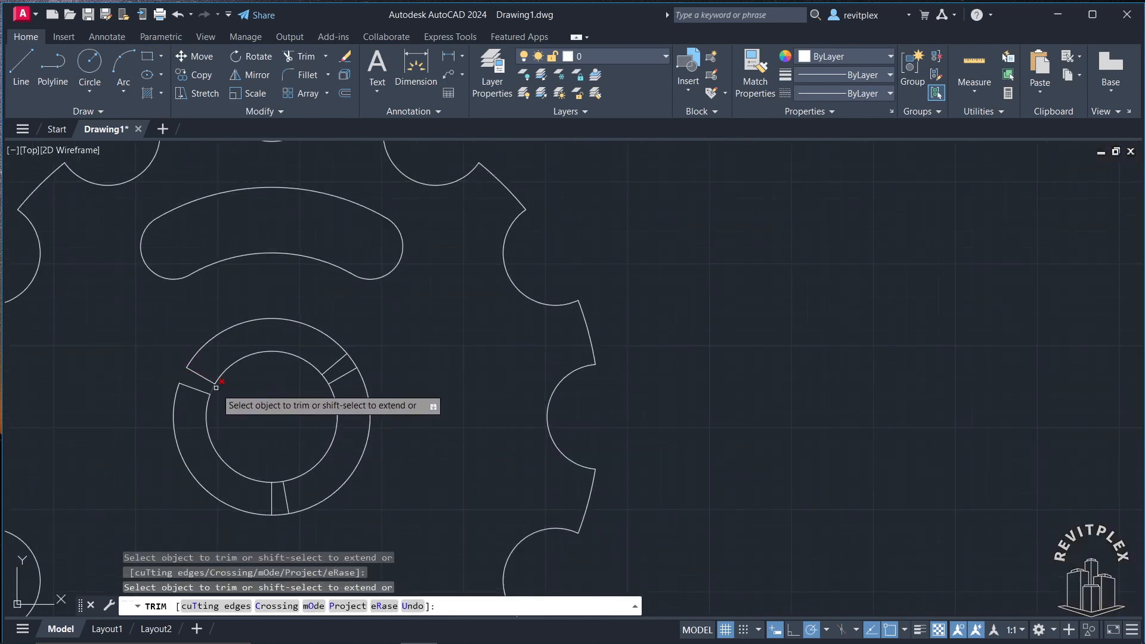
click(279, 481)
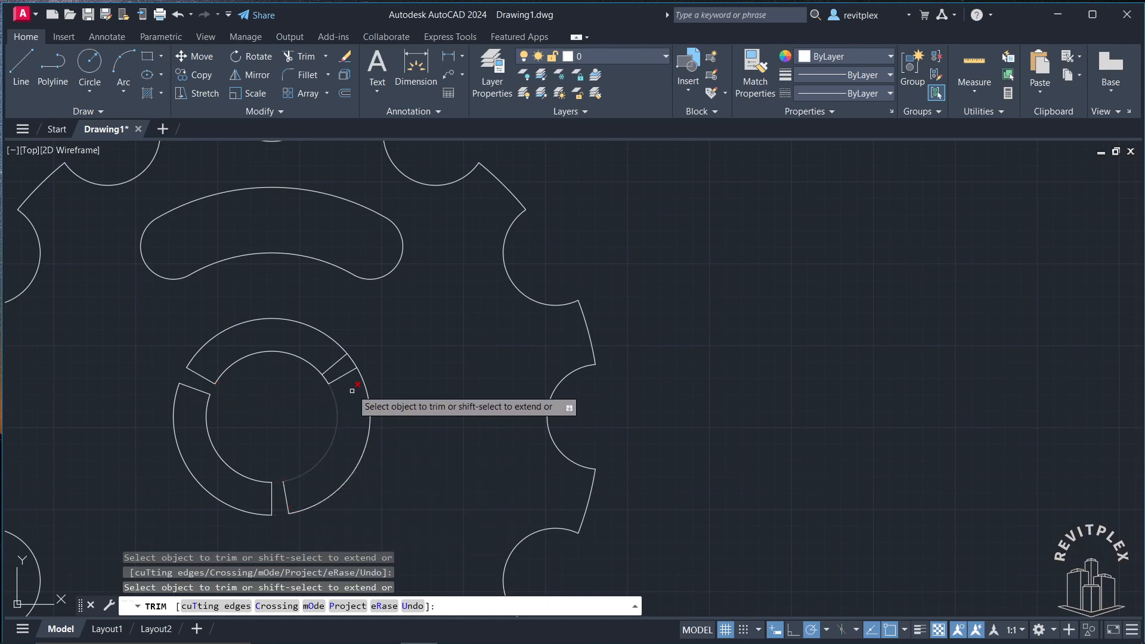
click(309, 387)
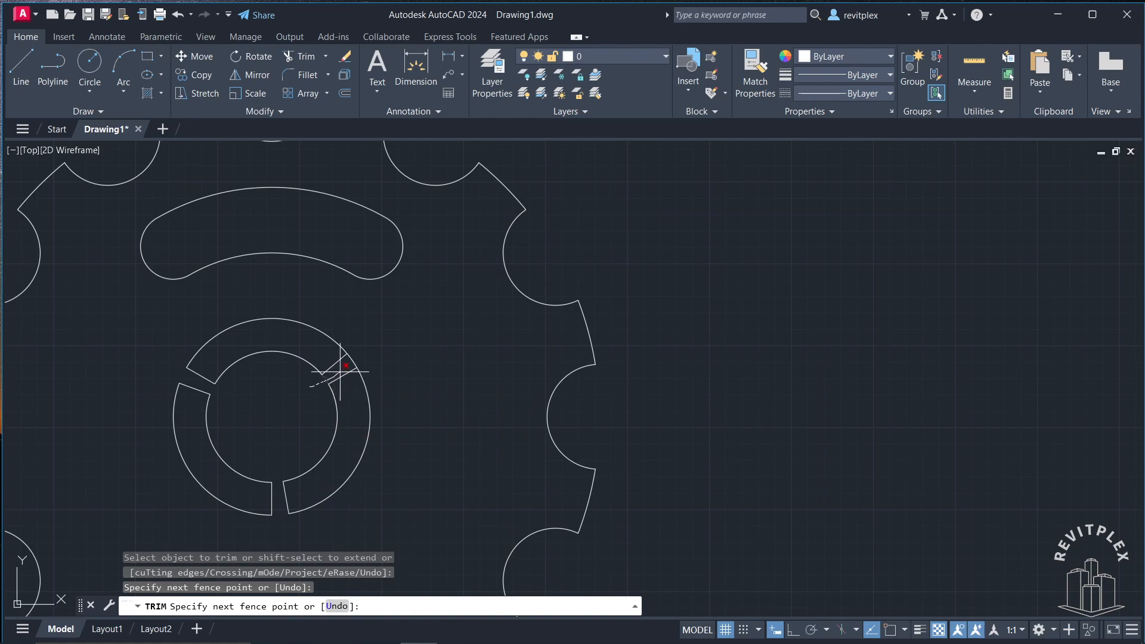
click(362, 357)
scroll(365, 358, down, 3)
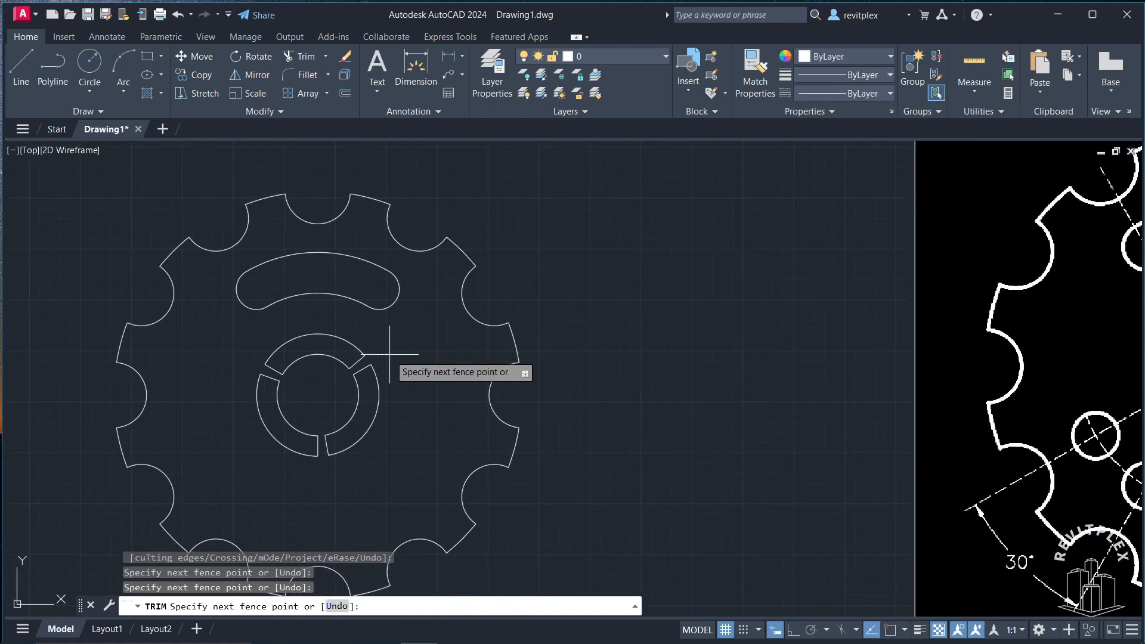
scroll(445, 360, down, 2)
mouse_move(447, 358)
middle_down()
mouse_move(478, 338)
mouse_move(509, 337)
mouse_move(401, 376)
mouse_move(403, 360)
middle_up()
scroll(509, 337, up, 3)
scroll(411, 368, up, 1)
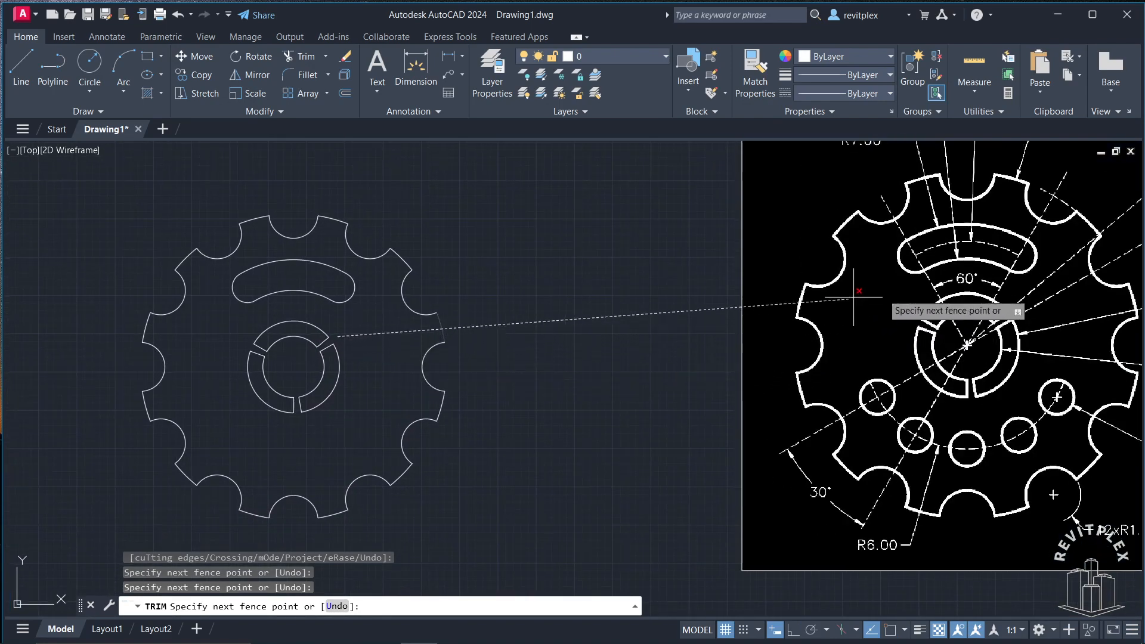
key(Escape)
key(Escape)
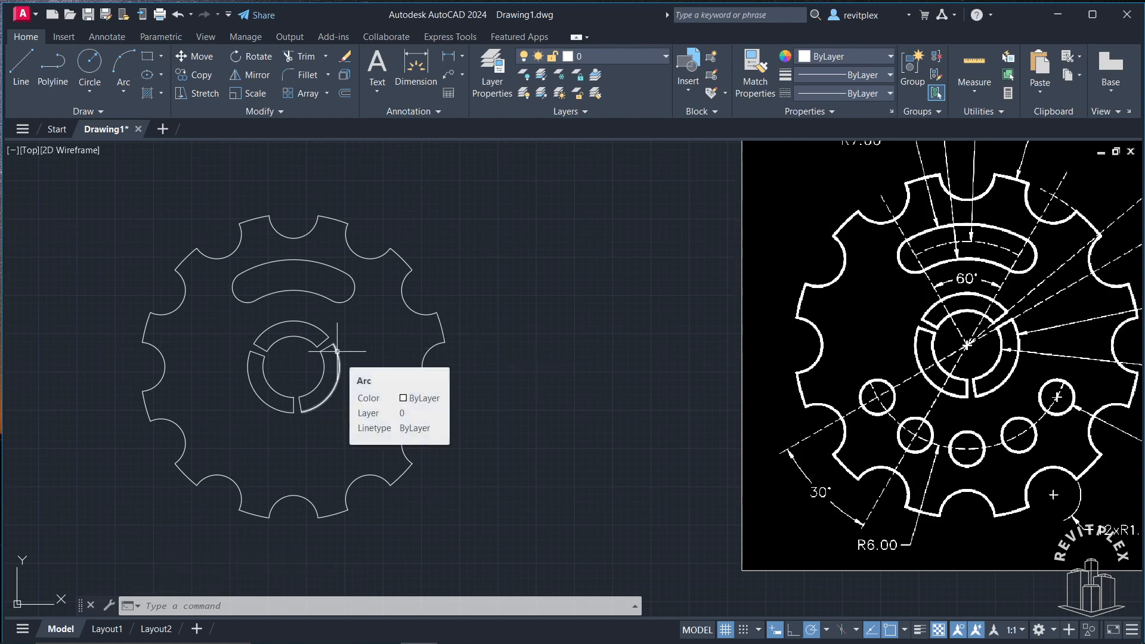
Step: Draw a 10-unit vertical line from the ring's centre down to the lowest notch's centre, and delete it
text(l)
key(Return)
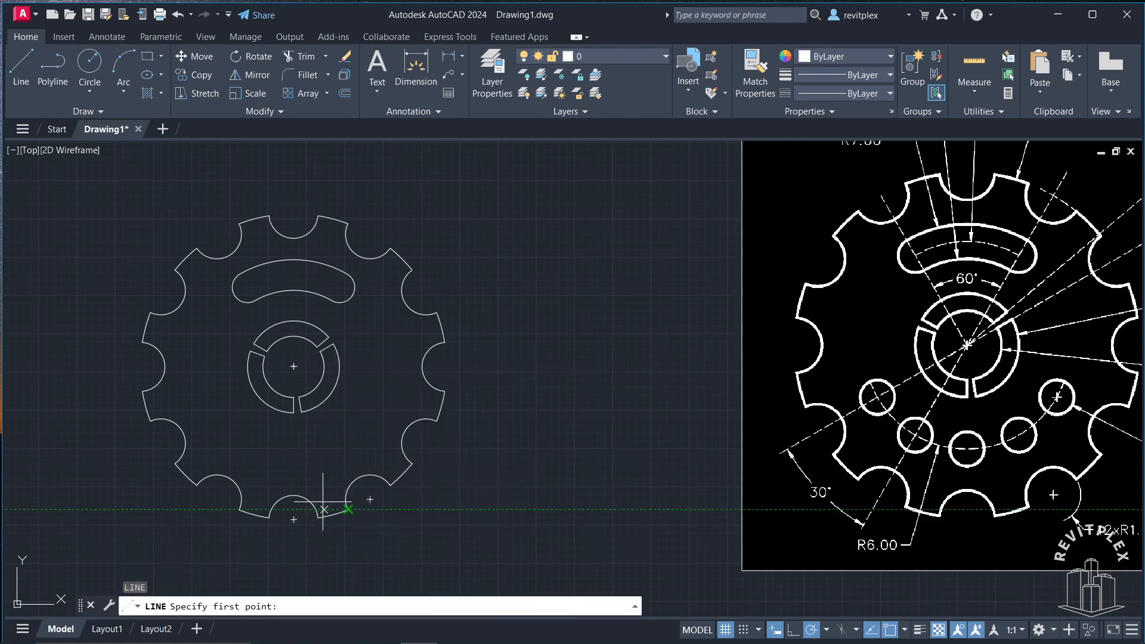
click(293, 366)
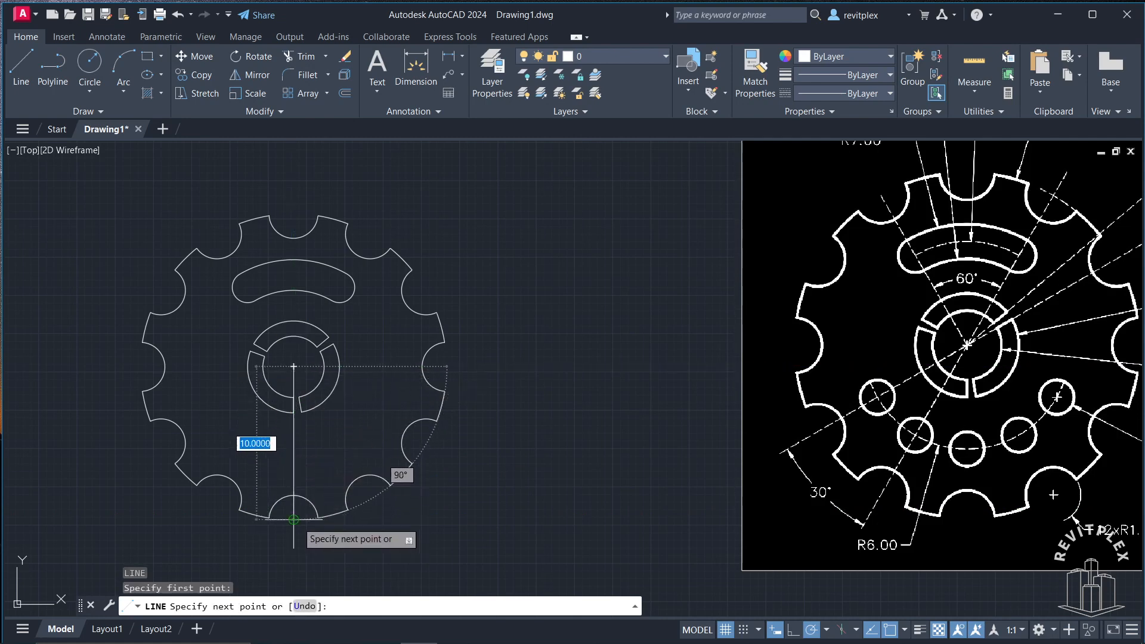
click(293, 520)
key(Return)
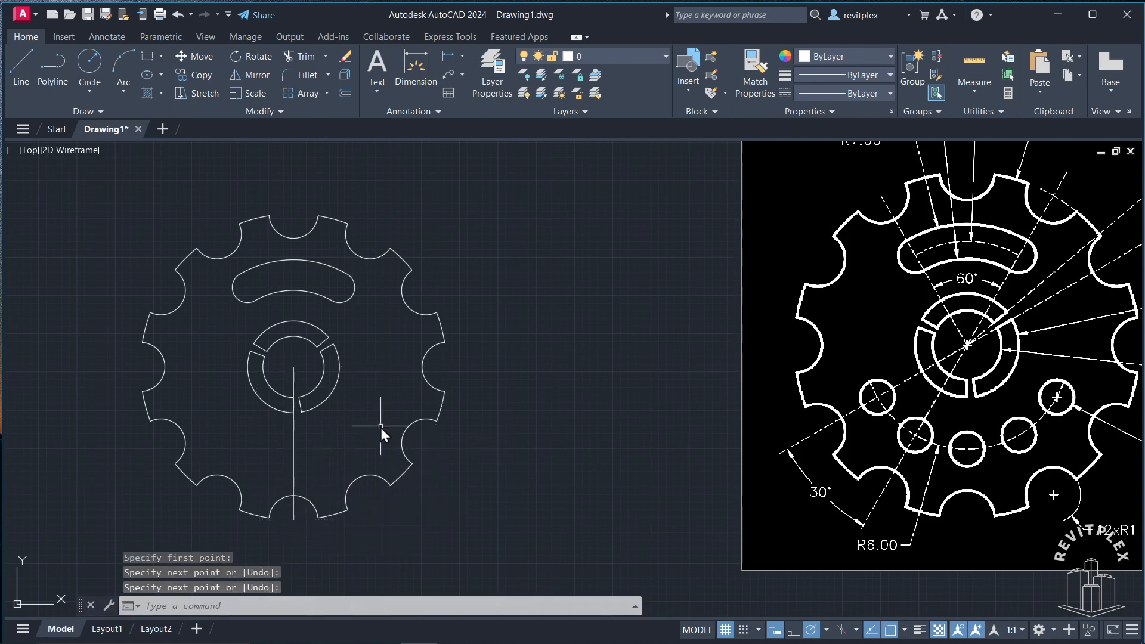
click(294, 457)
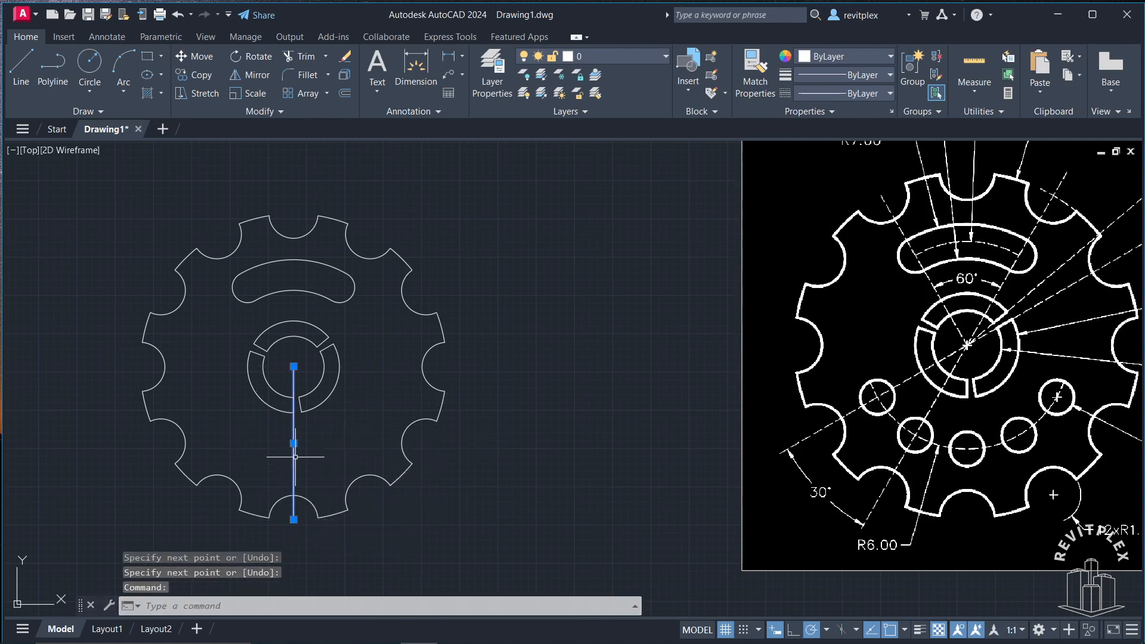
key(Delete)
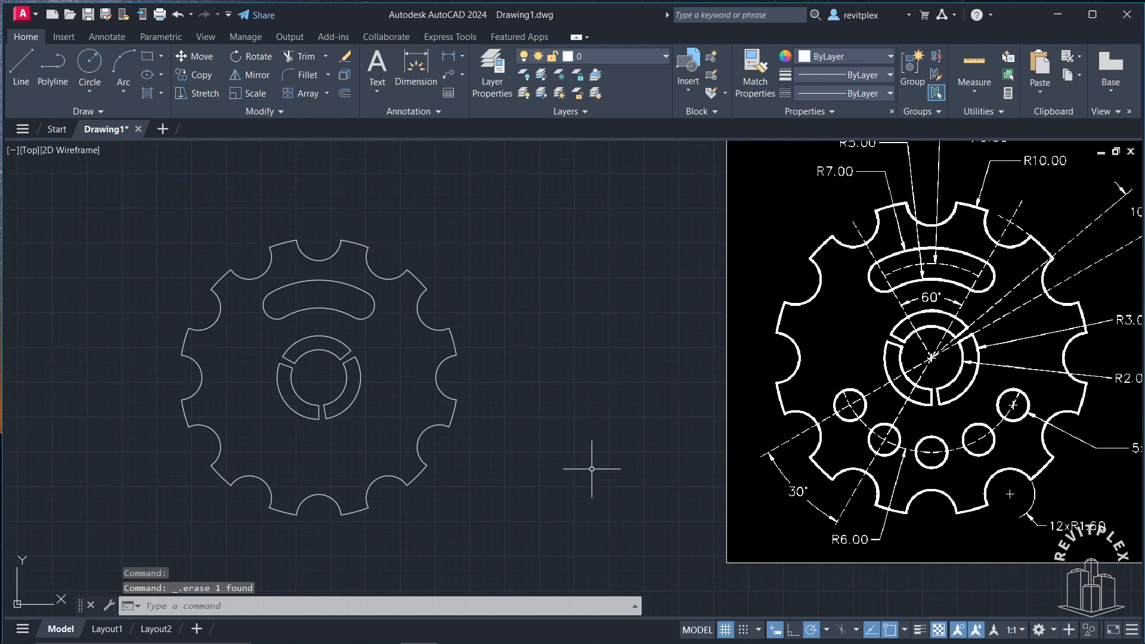
scroll(591, 468, down, 1)
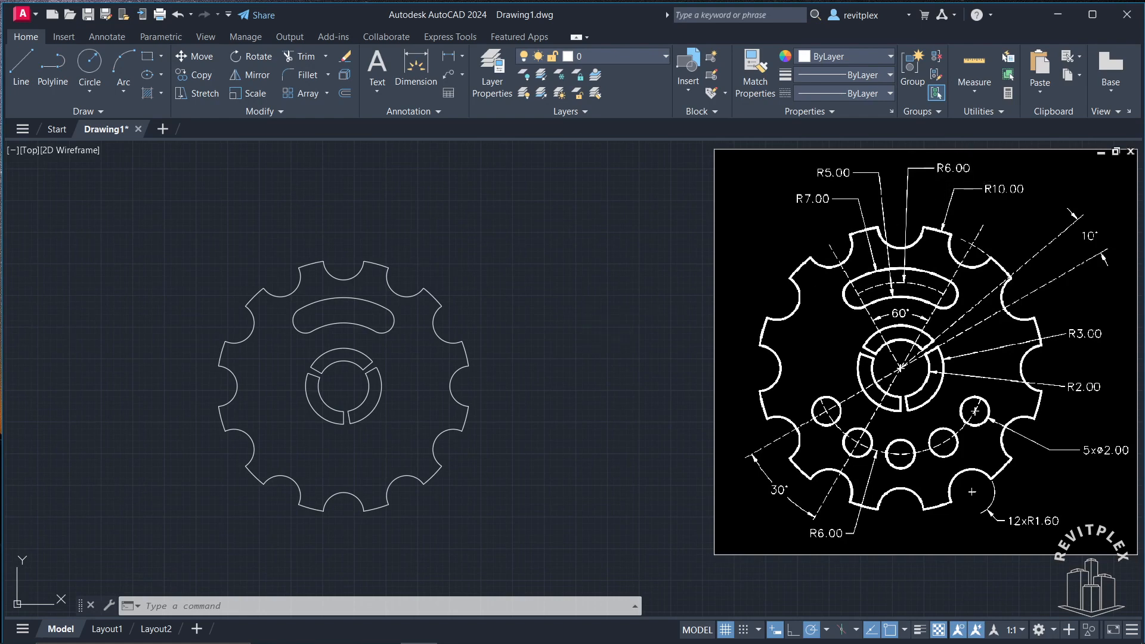
key(Return)
click(350, 392)
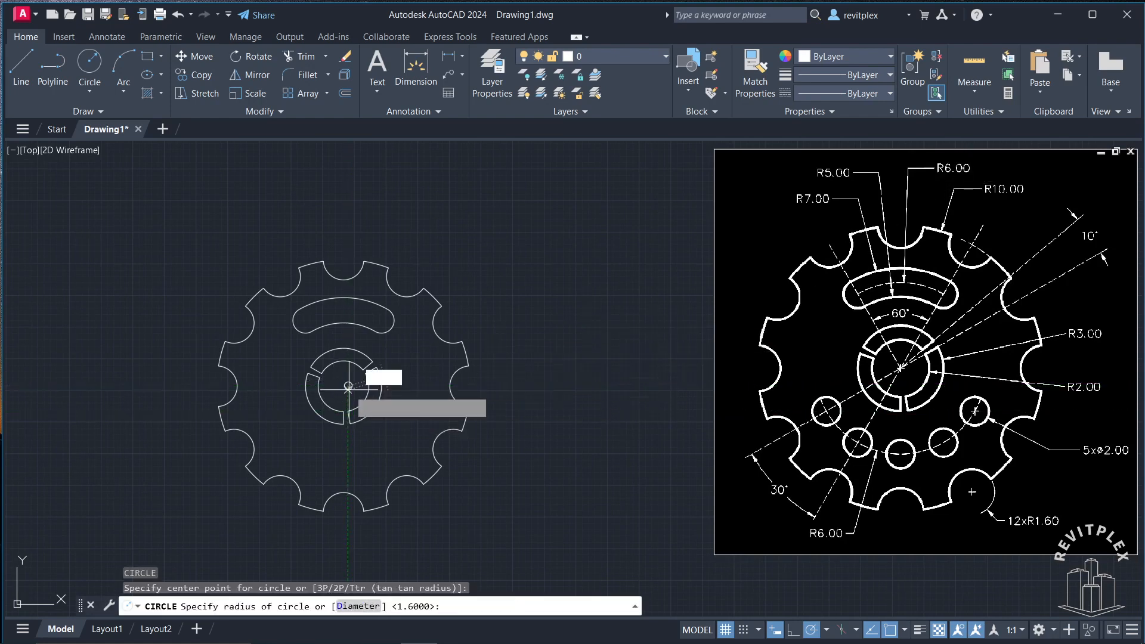
key(Escape)
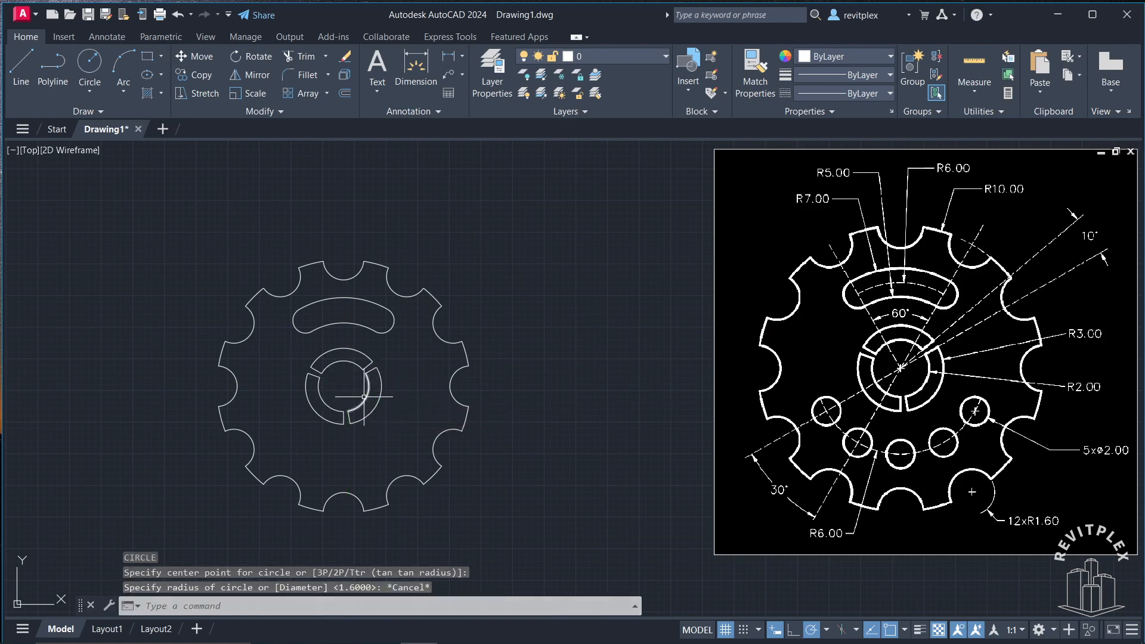
Step: Draw a radius 6 construction circle centred on the split ring's centre
text(c)
key(Return)
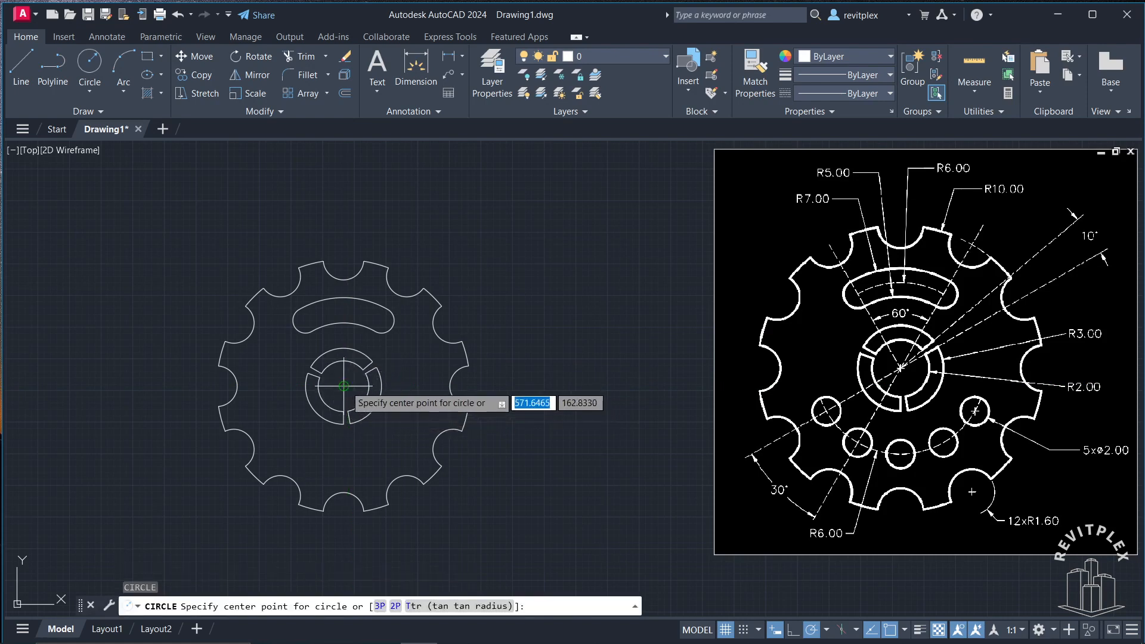
click(344, 387)
text(6)
key(Return)
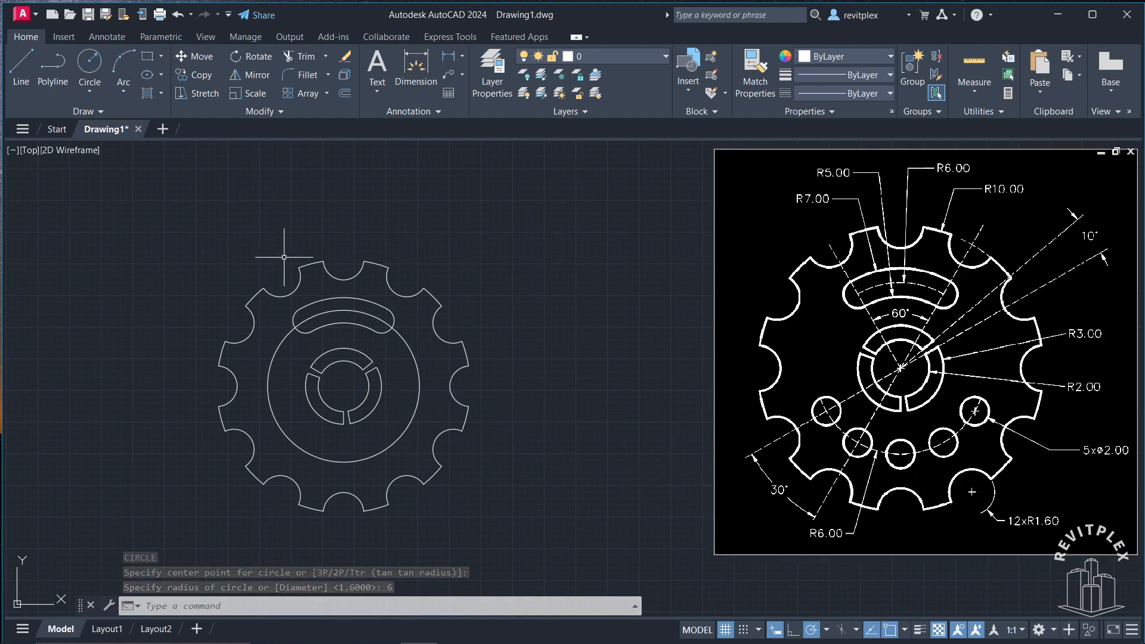
Step: Draw a vertical line from the ring's centre down to the lowest point of the radius 6 circle
click(30, 58)
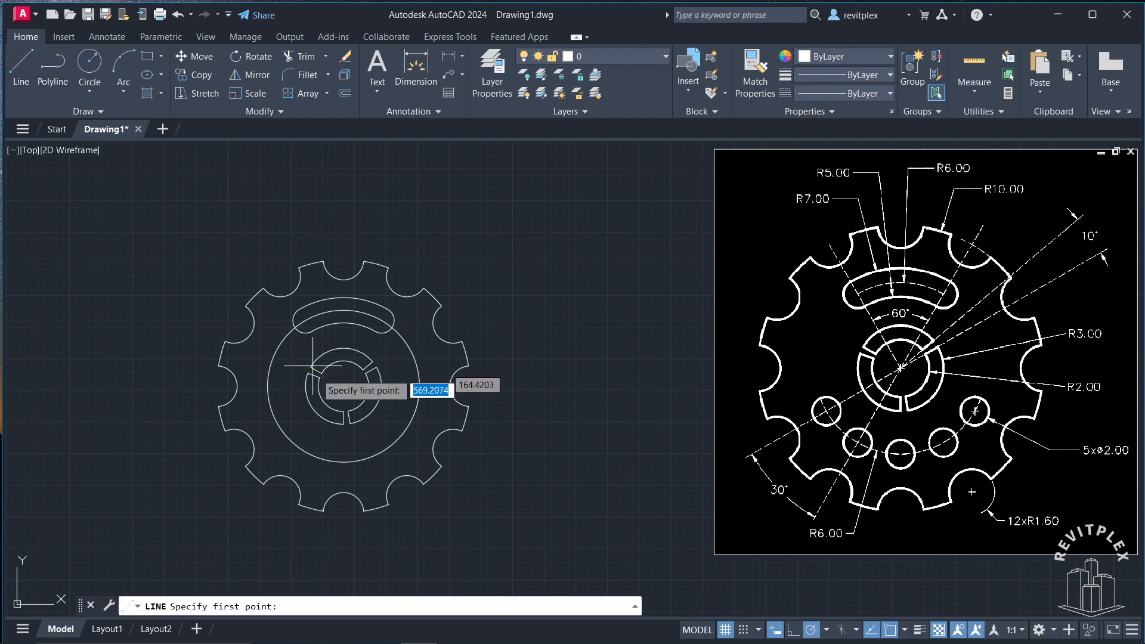
click(344, 385)
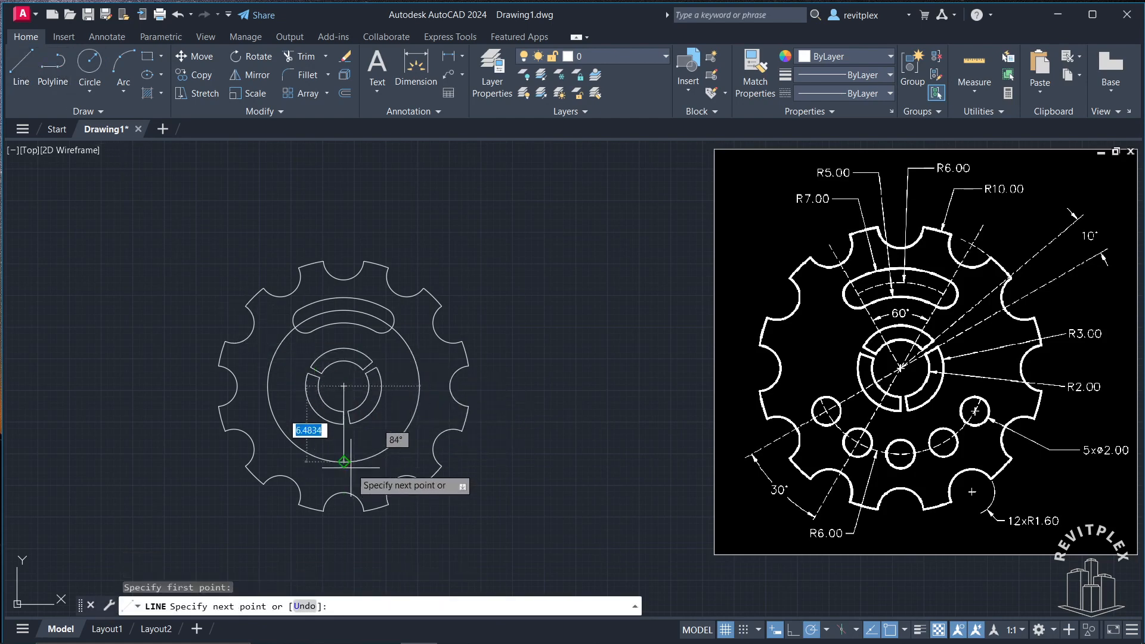
click(343, 461)
key(Return)
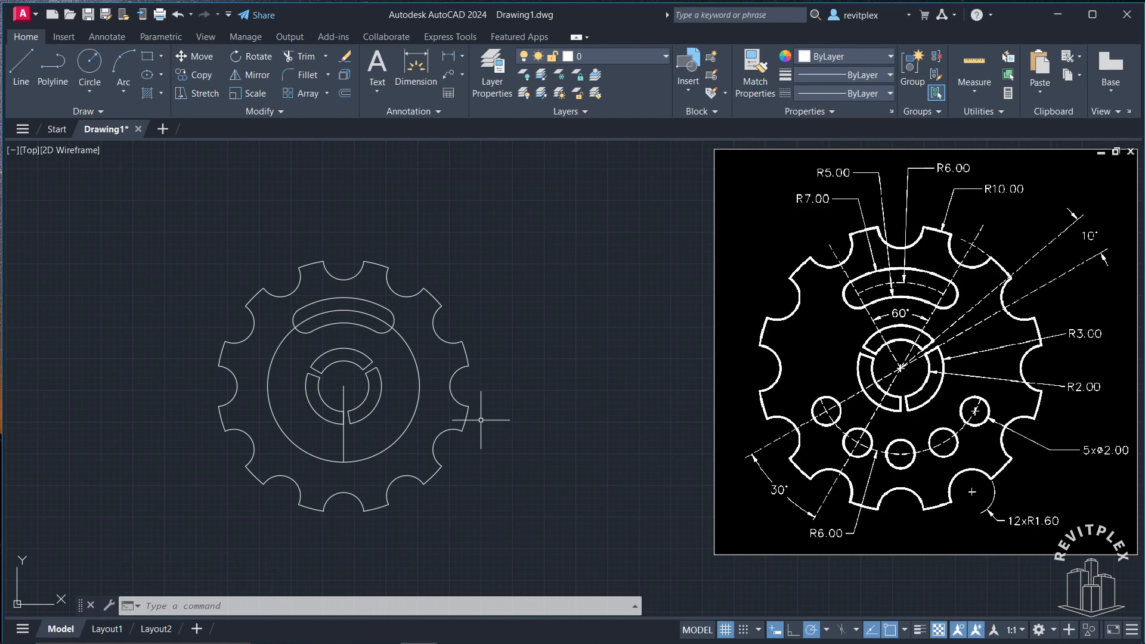
Step: Draw a radius 2 circle at the lower end of the vertical line, and undo it
key(Return)
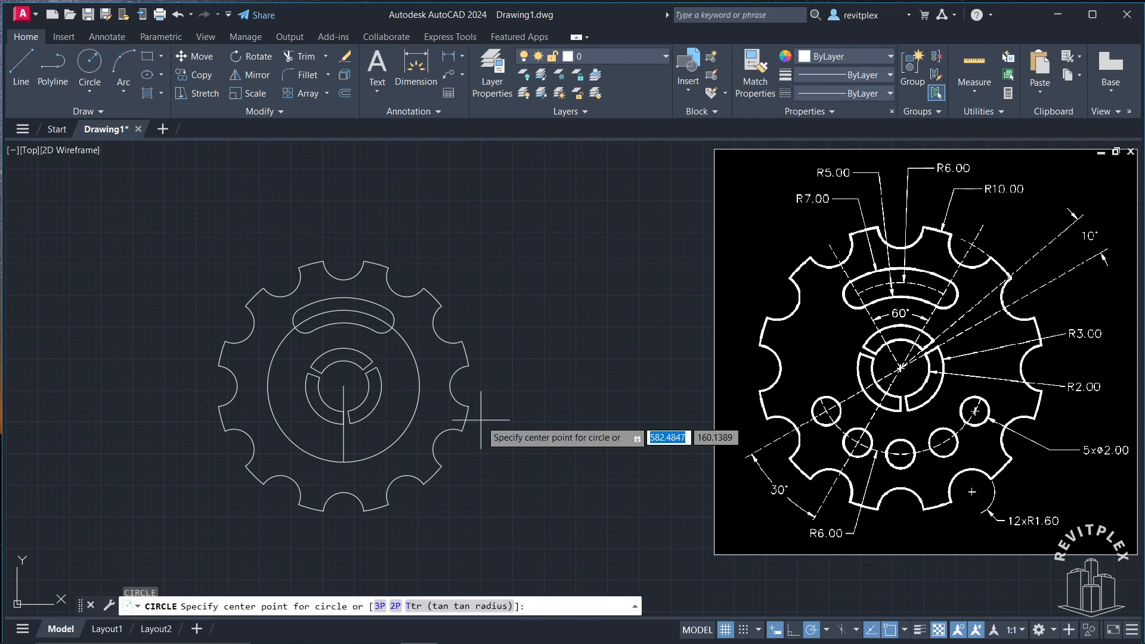
click(344, 461)
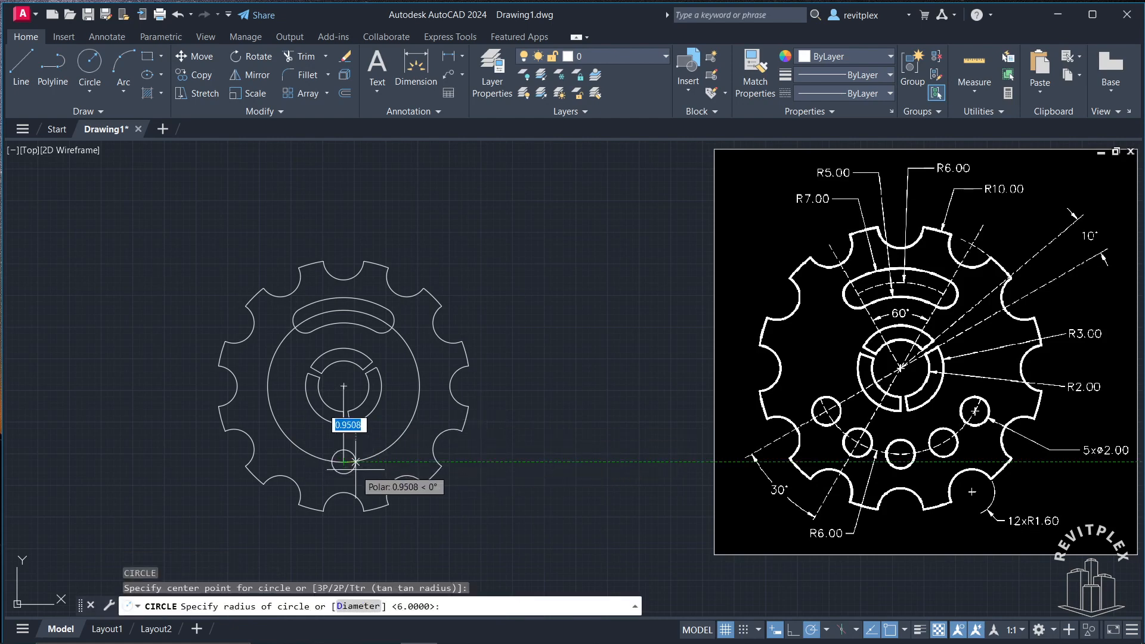
text(2)
key(Return)
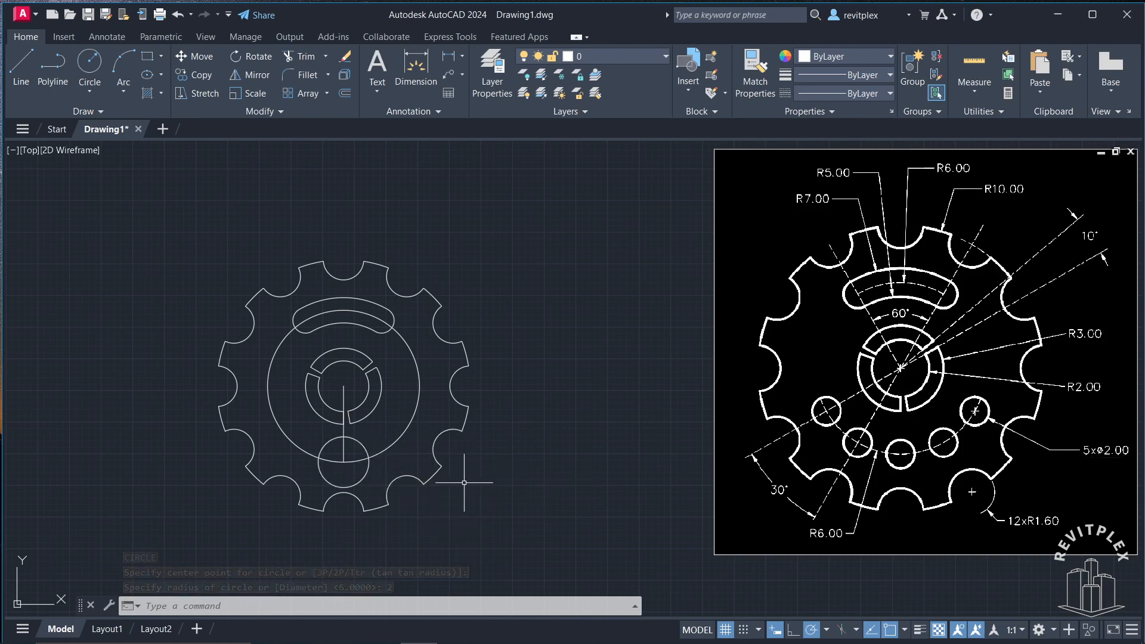
key(ctrl+z)
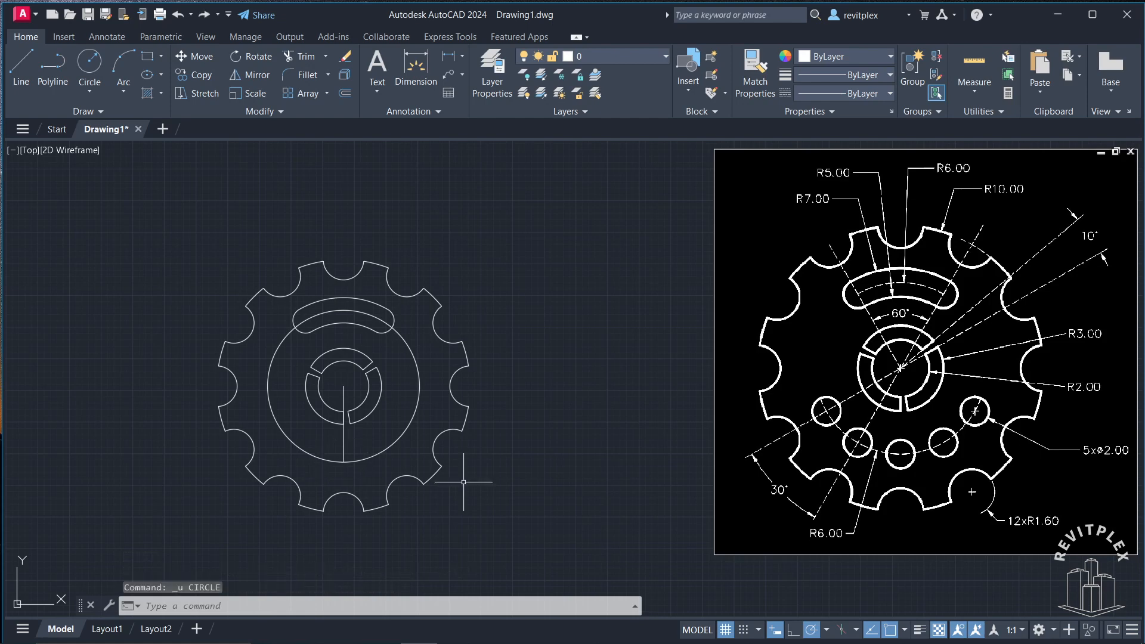
Step: Draw a radius 1 circle at the lower end of the vertical line
text(c)
key(Return)
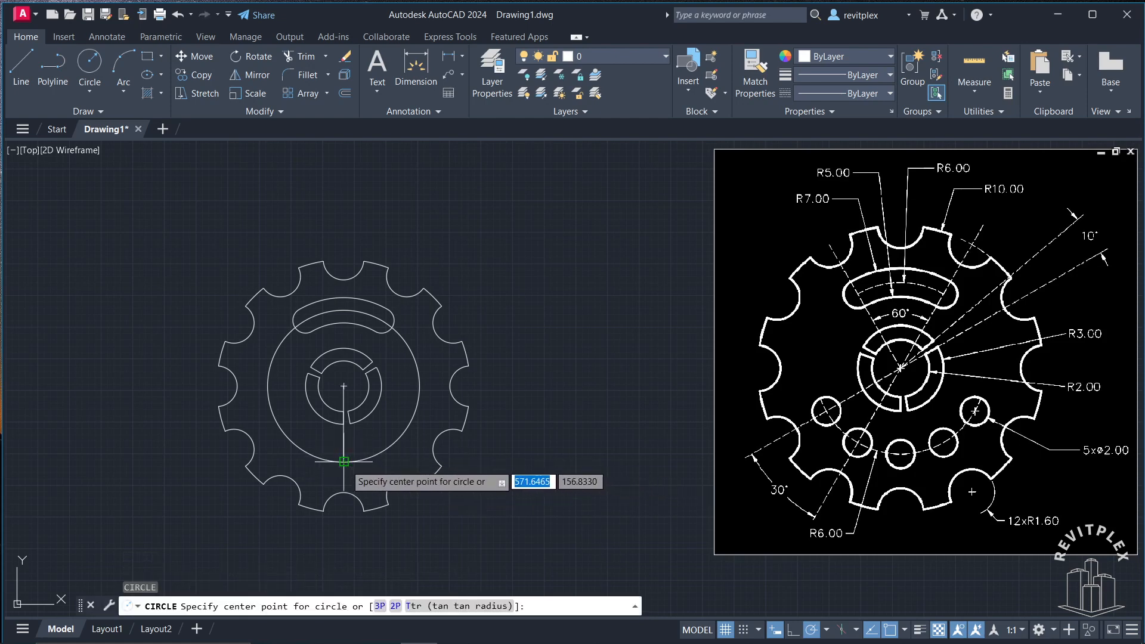
click(344, 461)
text(1)
key(Return)
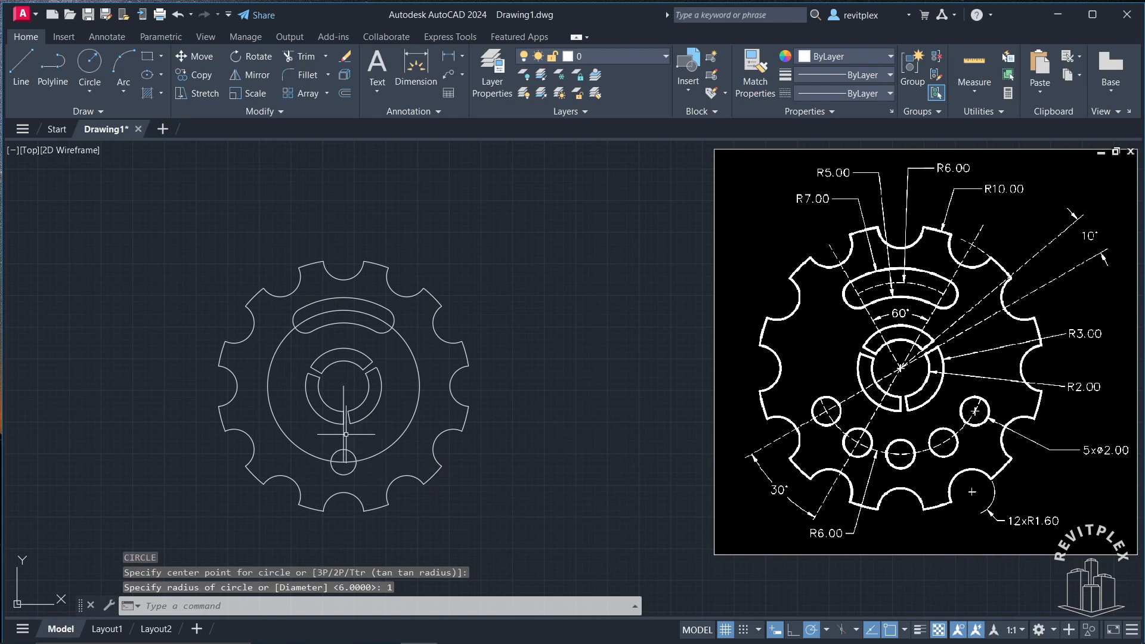
Step: Delete the radius 6 construction circle and the vertical construction line
click(418, 446)
click(397, 430)
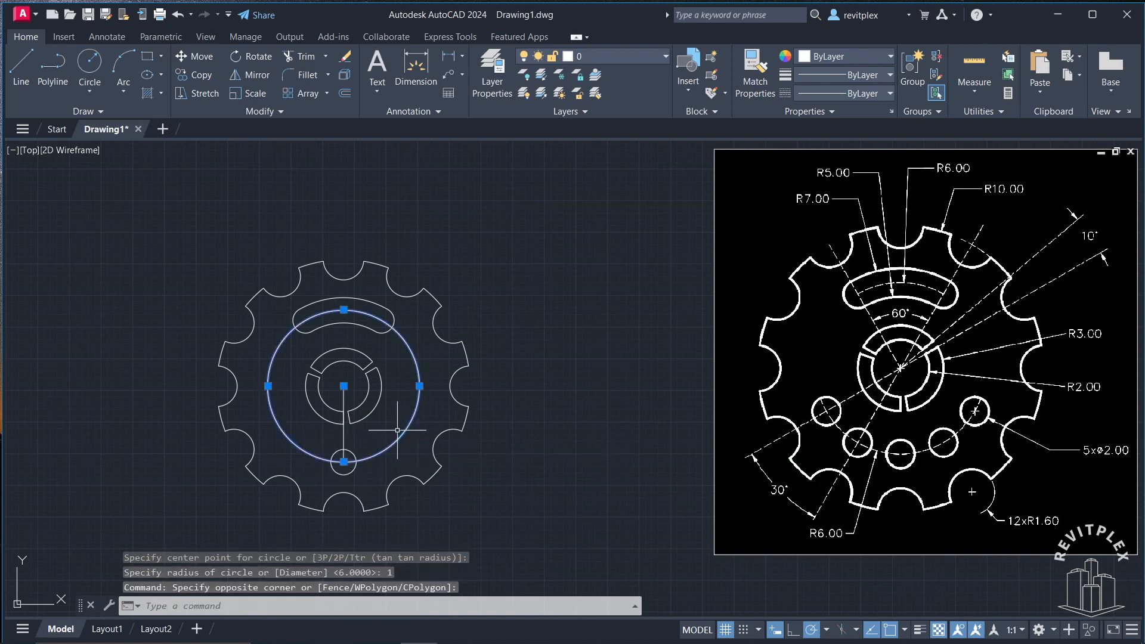
key(Delete)
click(344, 435)
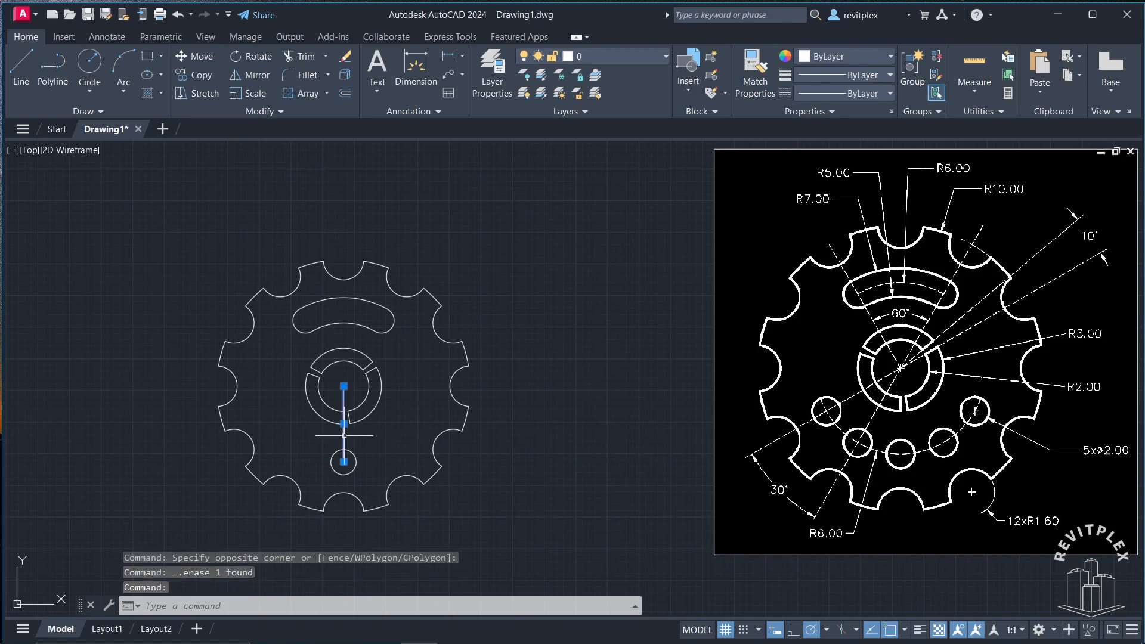
key(Delete)
Step: Polar array the radius 1 circle around the ring's centre with 12 items over 360°
click(331, 452)
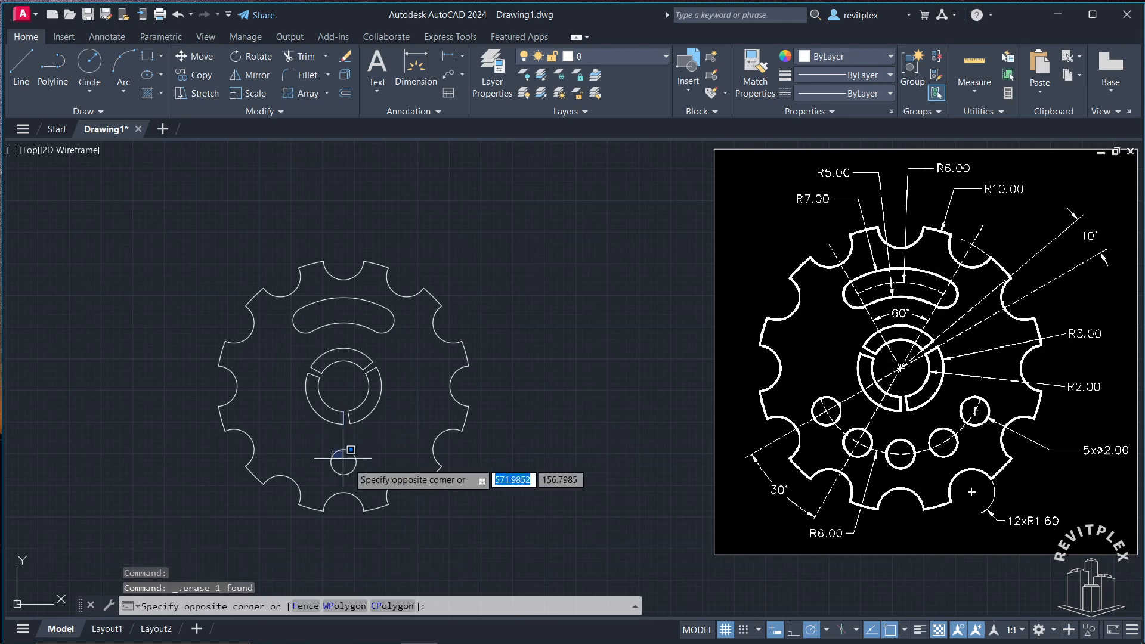
click(360, 484)
click(327, 448)
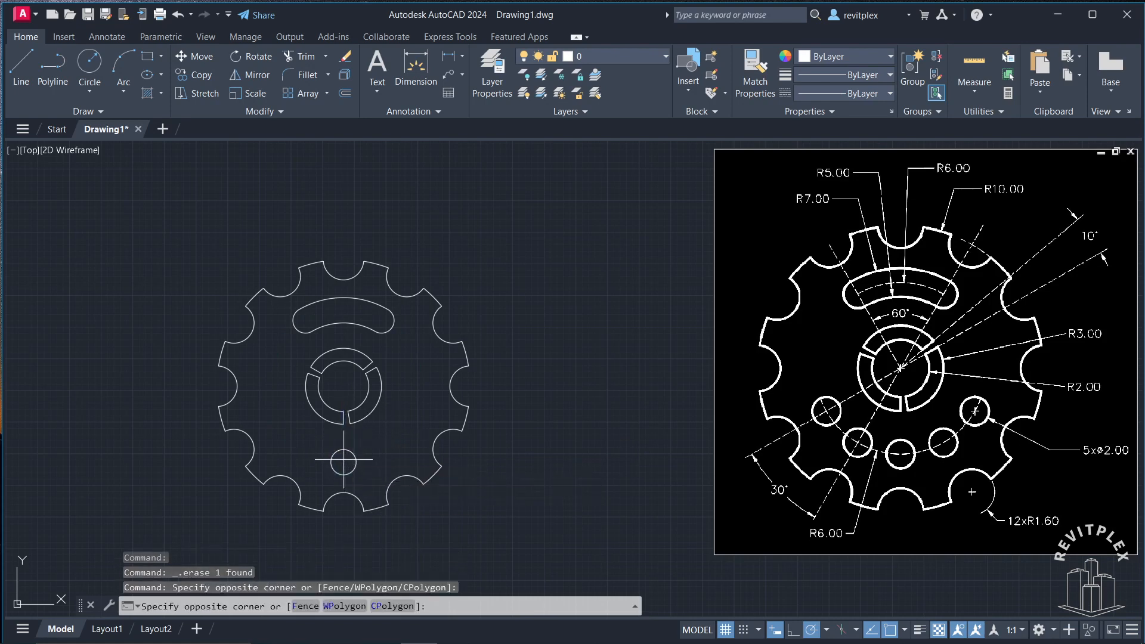
click(365, 479)
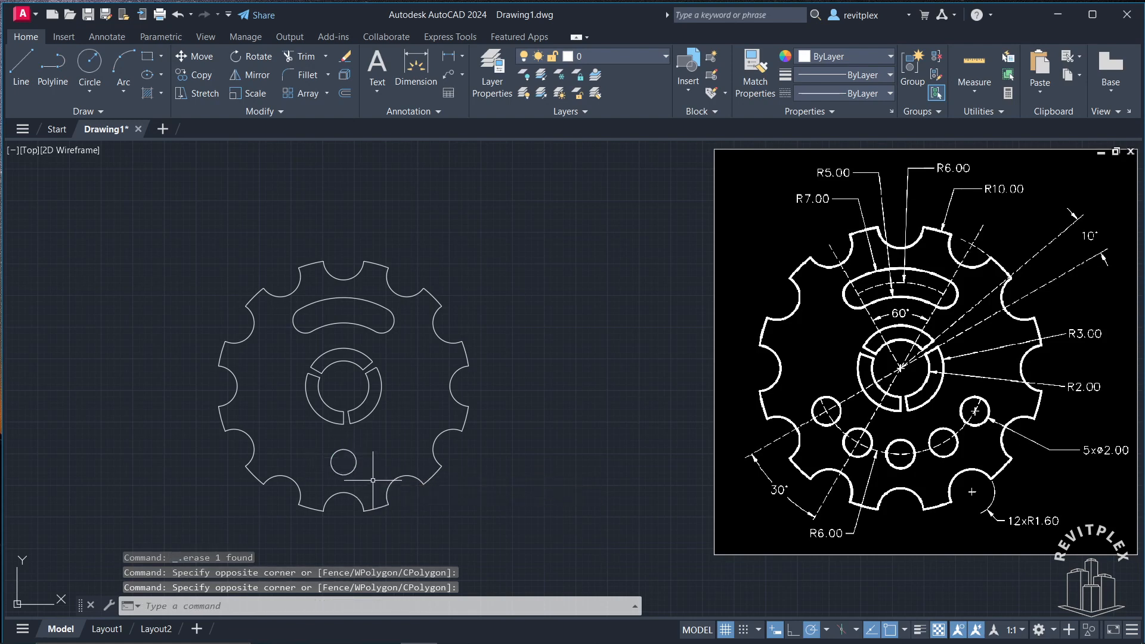
click(373, 481)
click(344, 462)
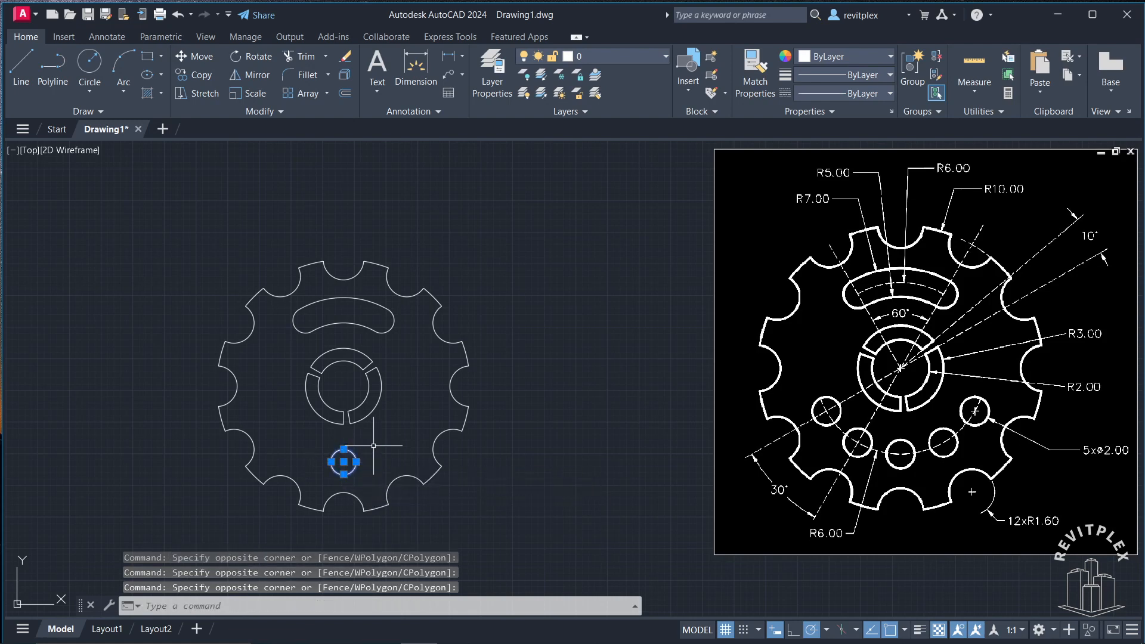
text(ar)
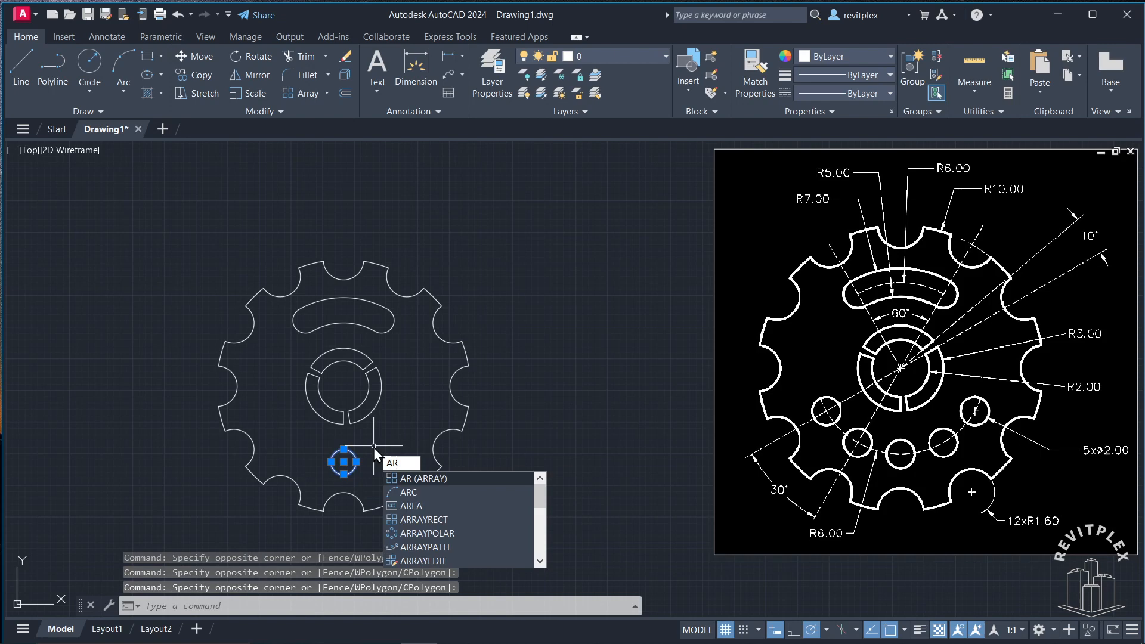
key(Return)
key(Return)
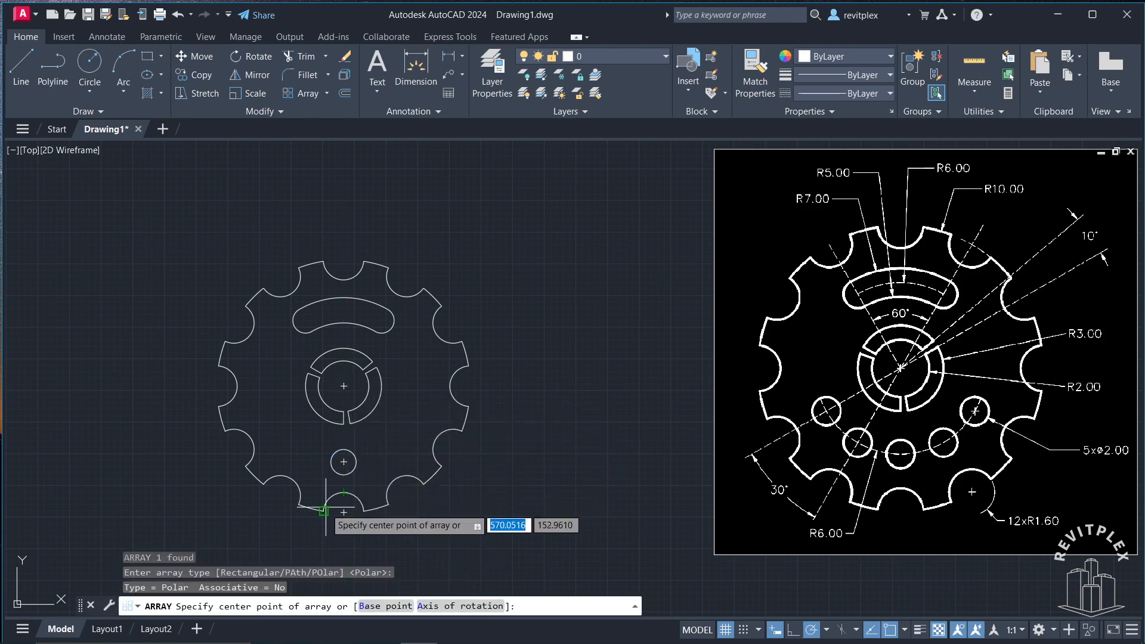
click(343, 389)
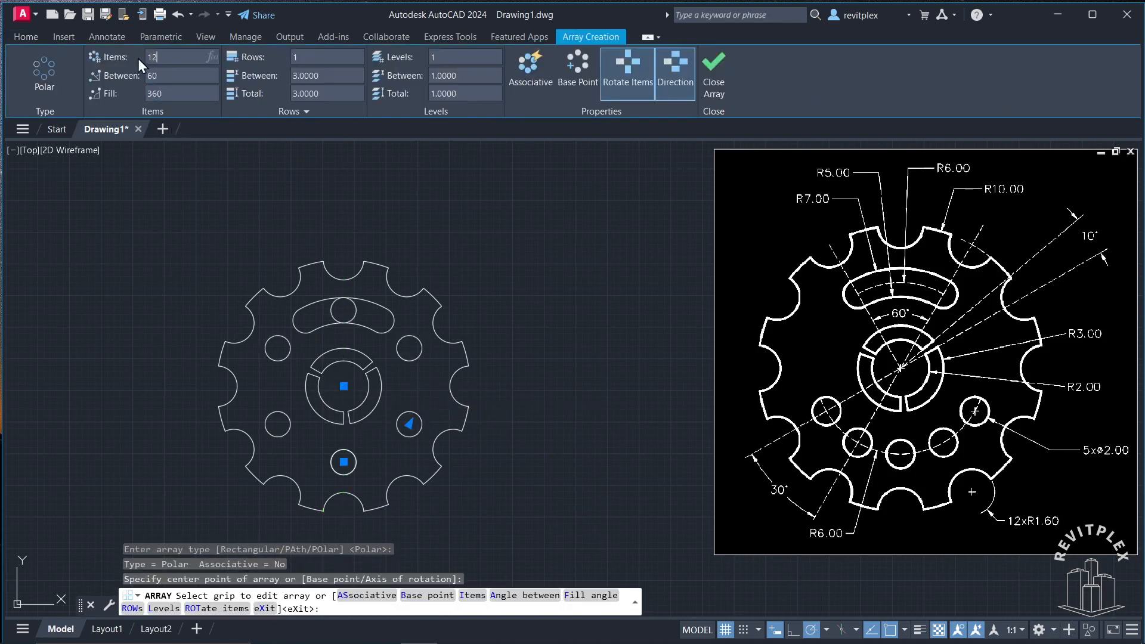
text(12)
key(Return)
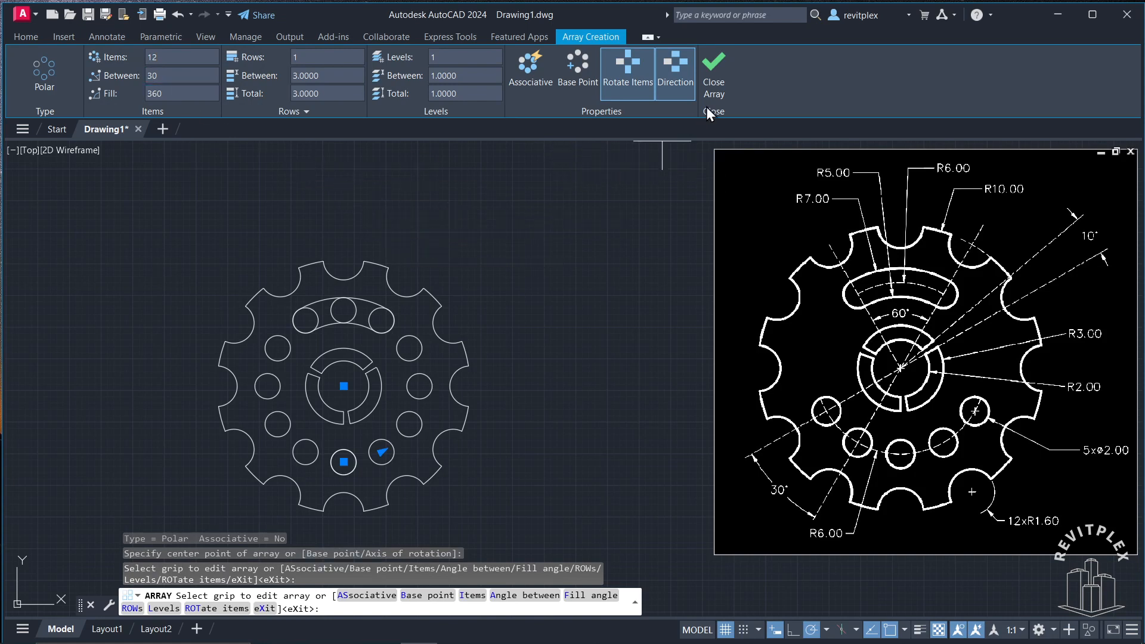
click(719, 90)
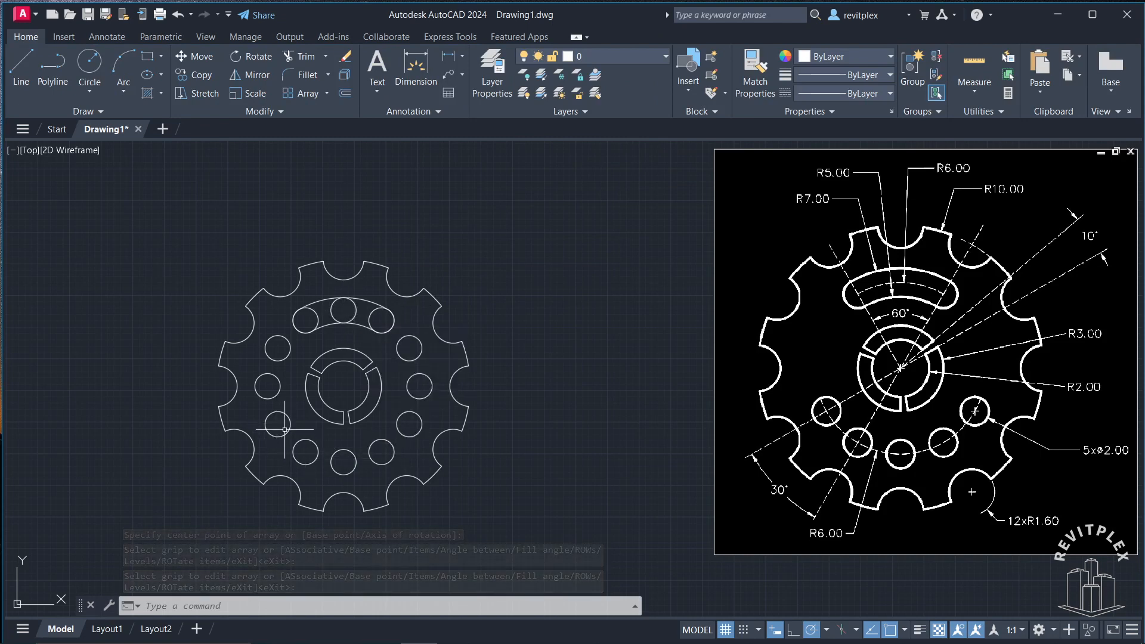
Step: Delete the seven arrayed circles level with and above the ring's centre, keeping only the five lower holes
click(412, 393)
click(255, 386)
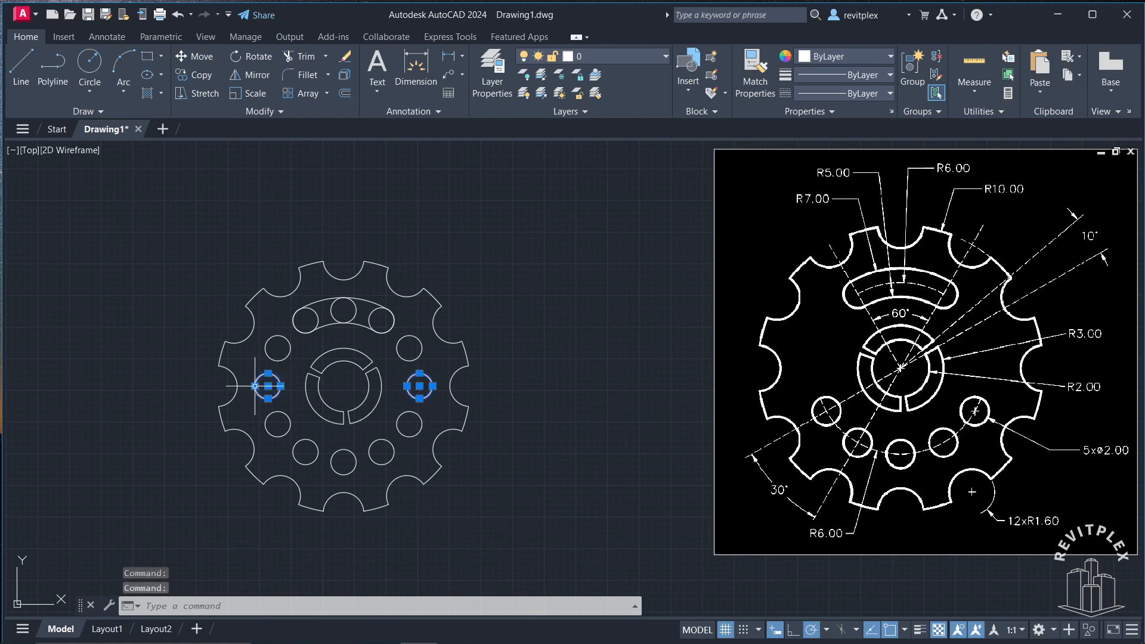
click(269, 339)
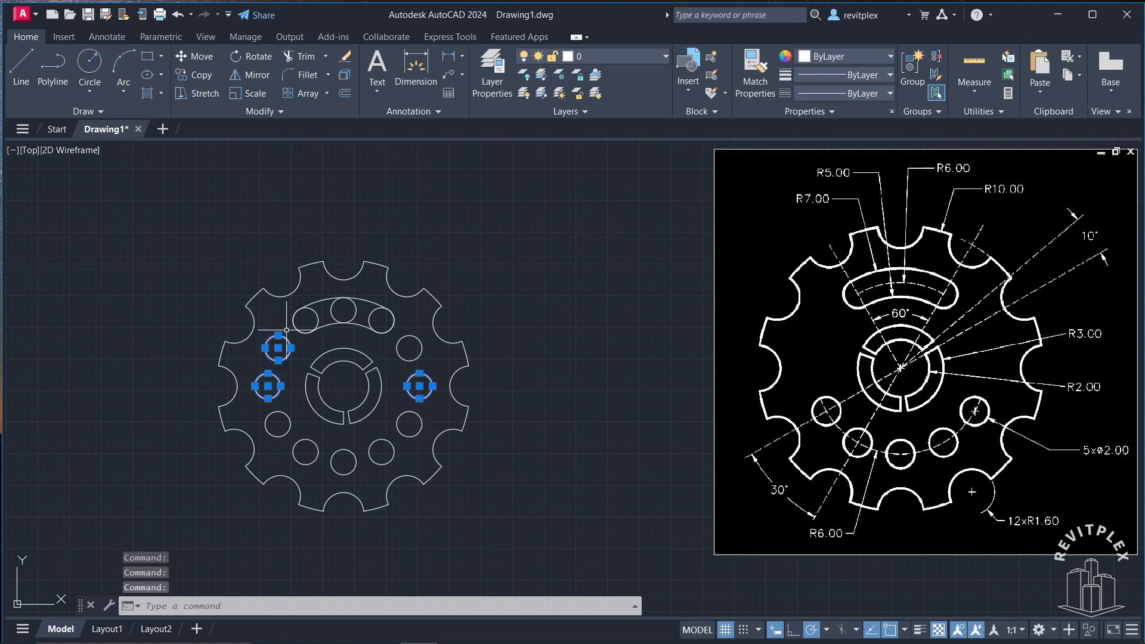
click(332, 311)
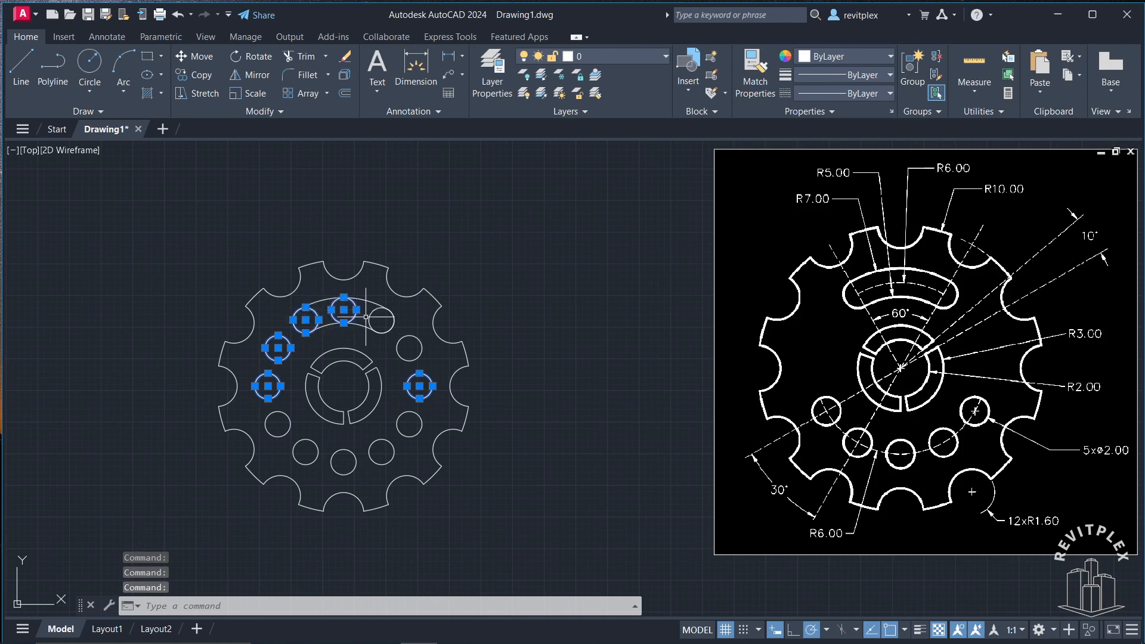
click(371, 319)
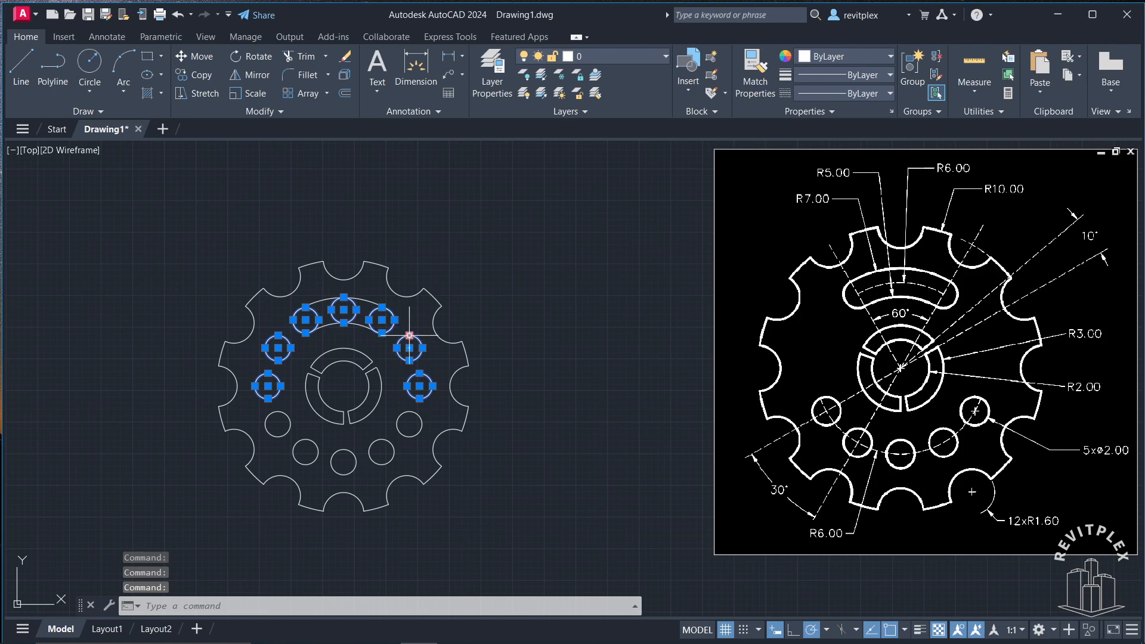
key(Delete)
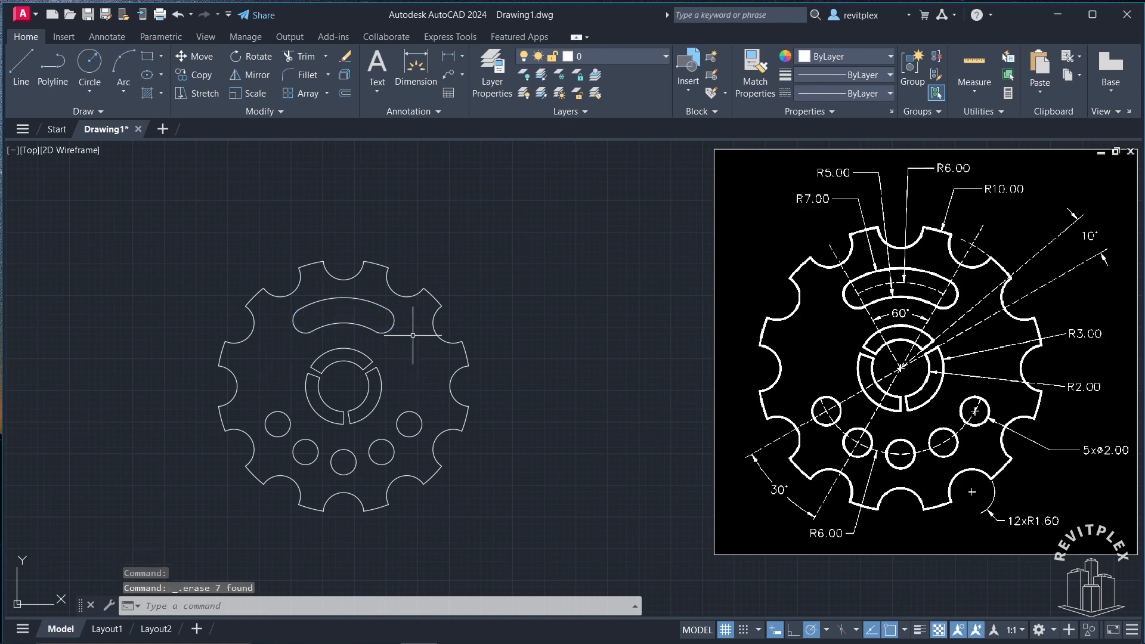